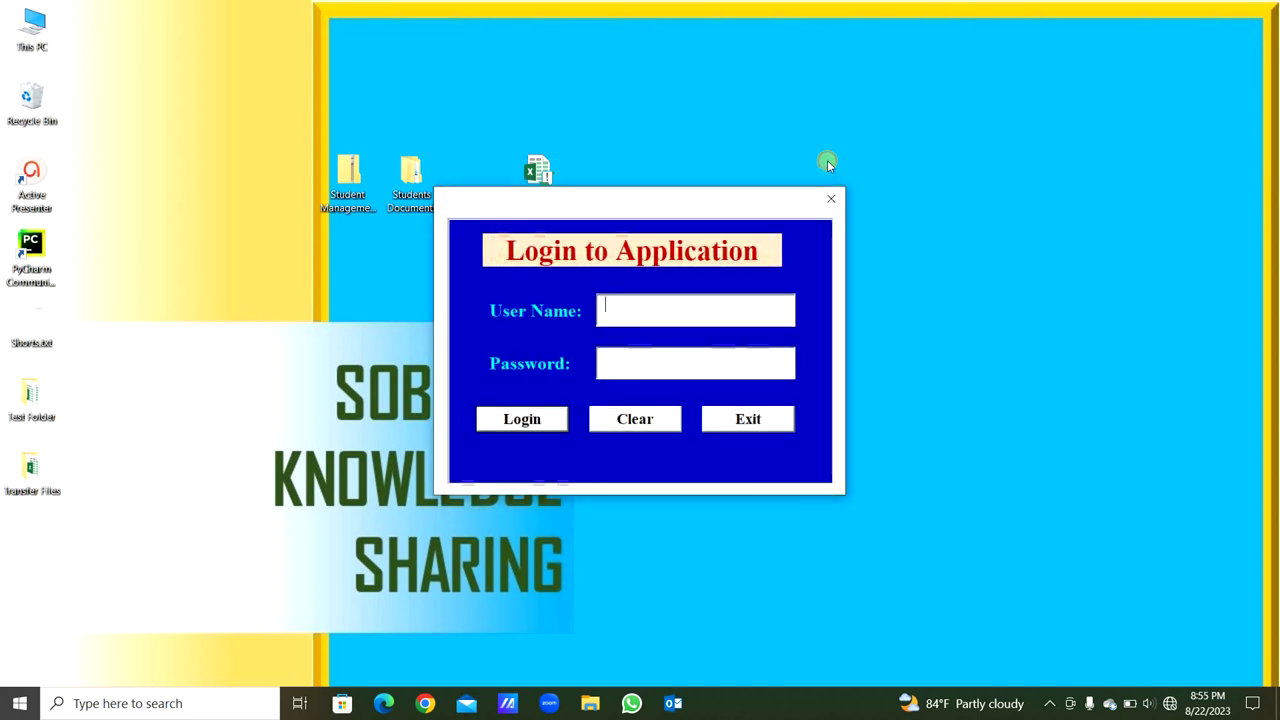
- Move the login window aside and sign in with the user name and password
left_click_drag(797, 188, 651, 131)
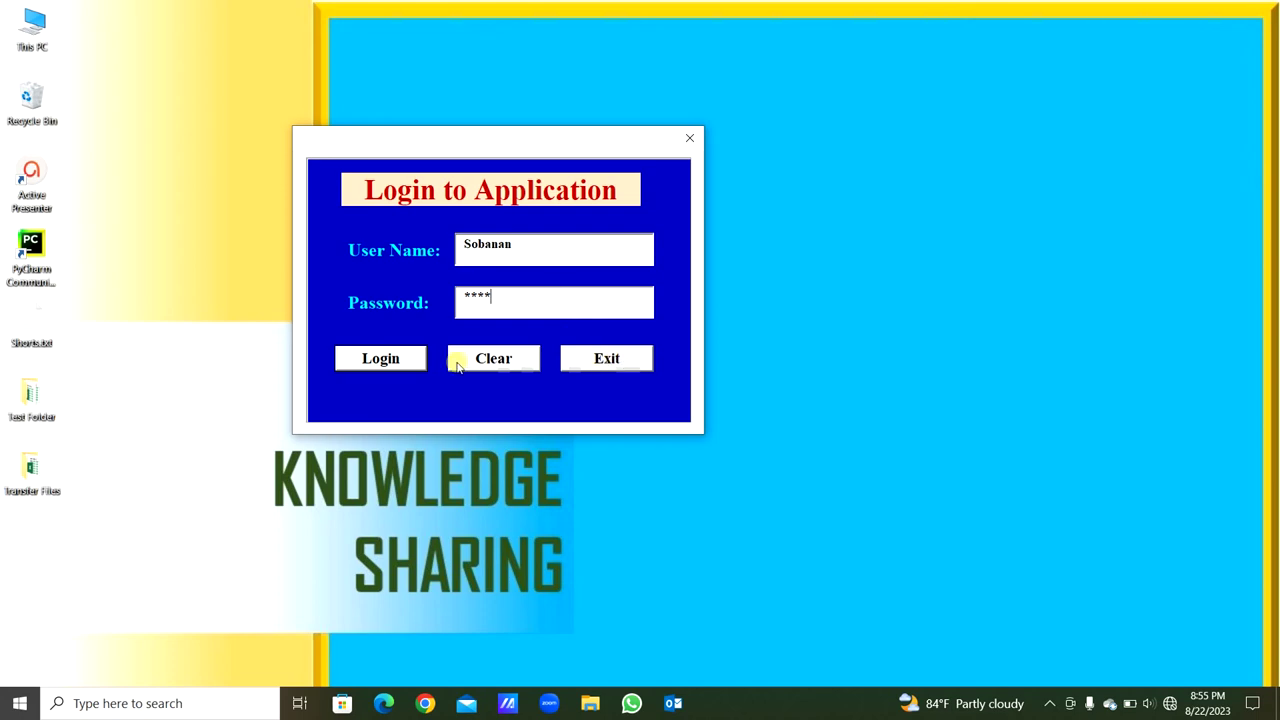
left_click(418, 358)
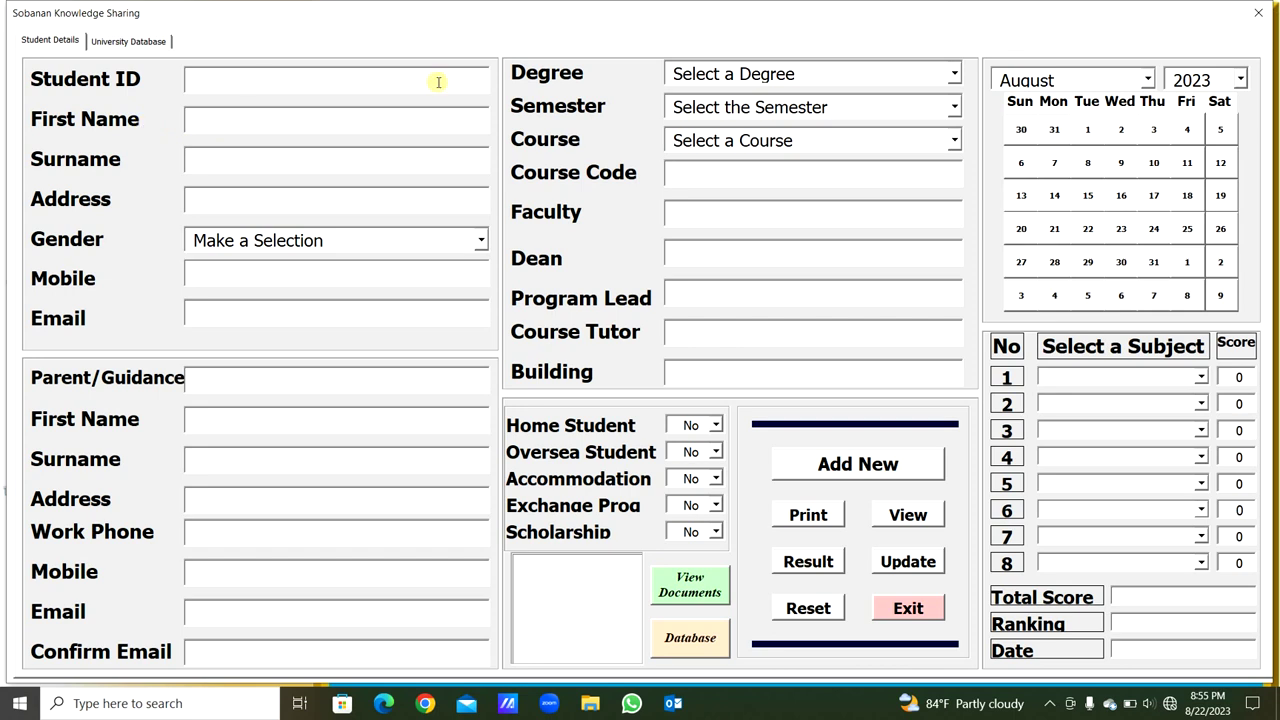
left_click(73, 44)
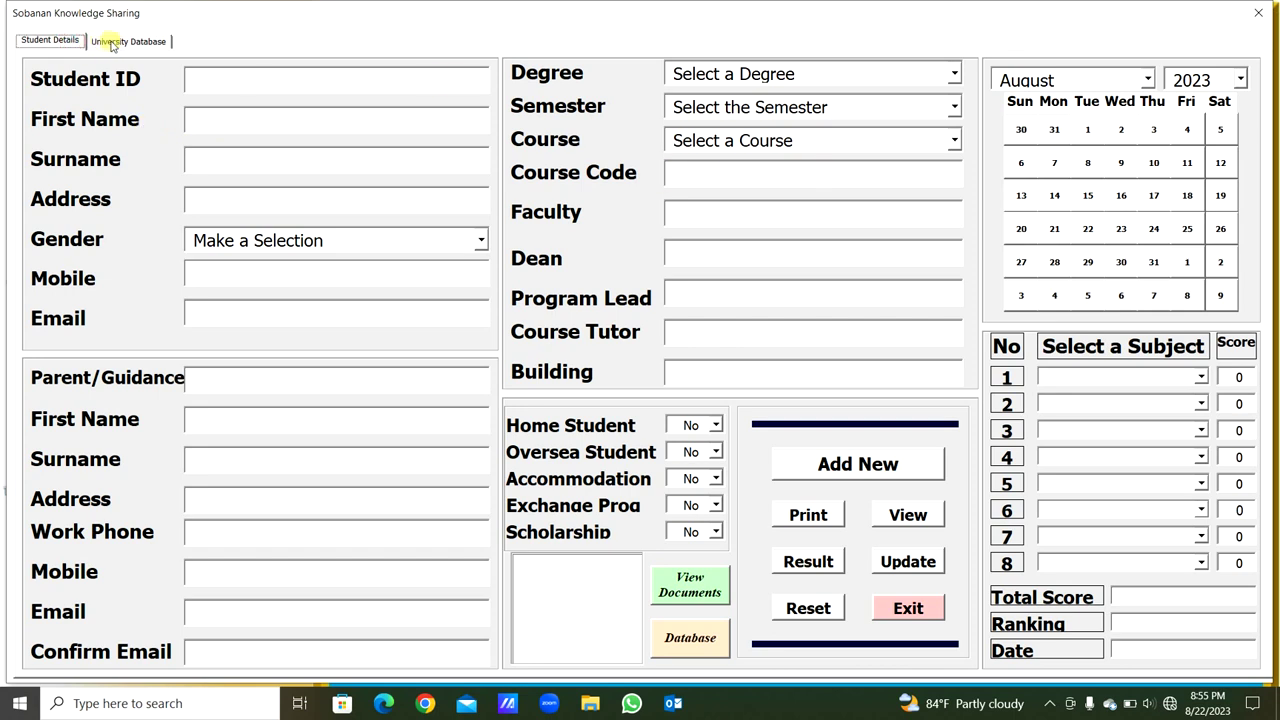
left_click(112, 44)
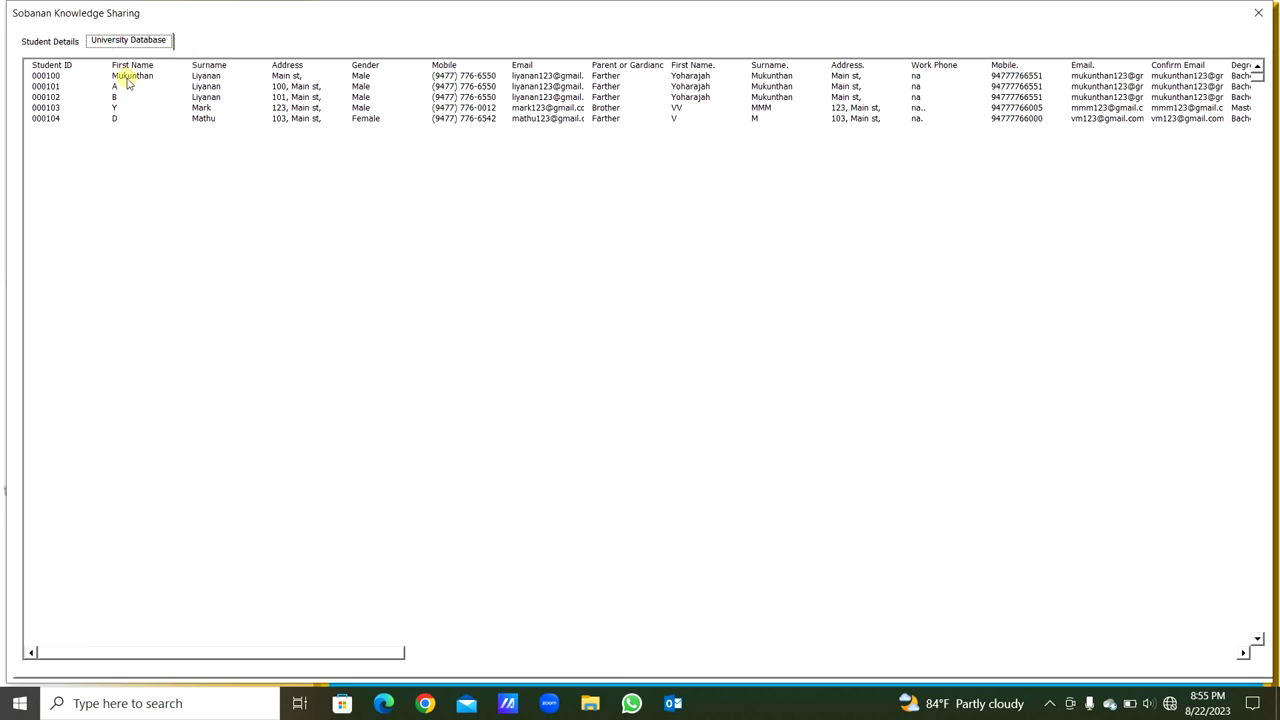
left_click(128, 80)
left_click(70, 41)
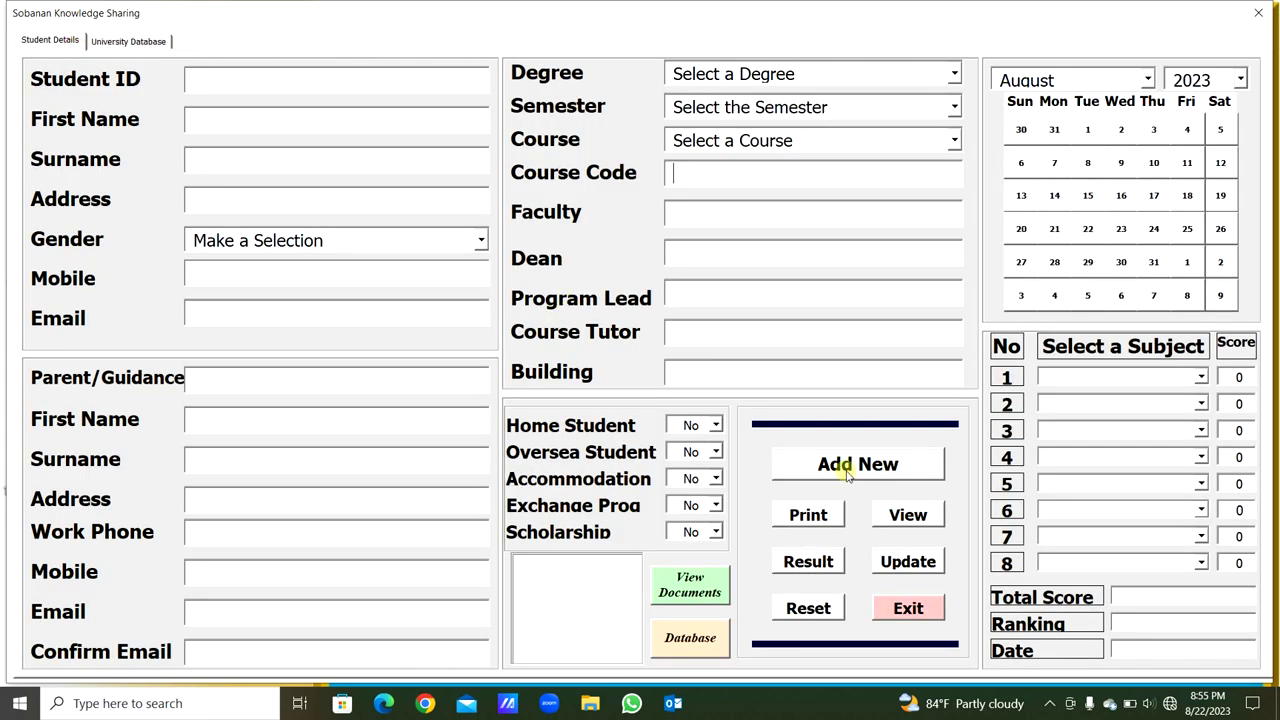
left_click(112, 43)
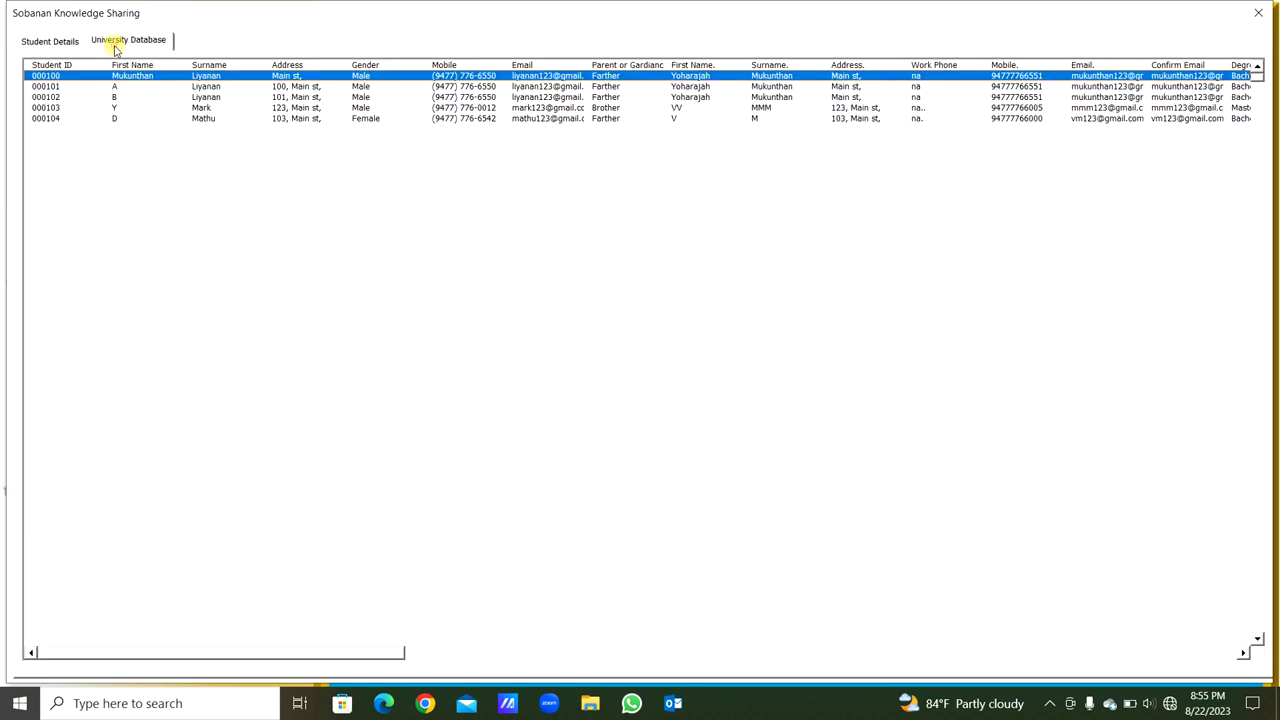
left_click(72, 99)
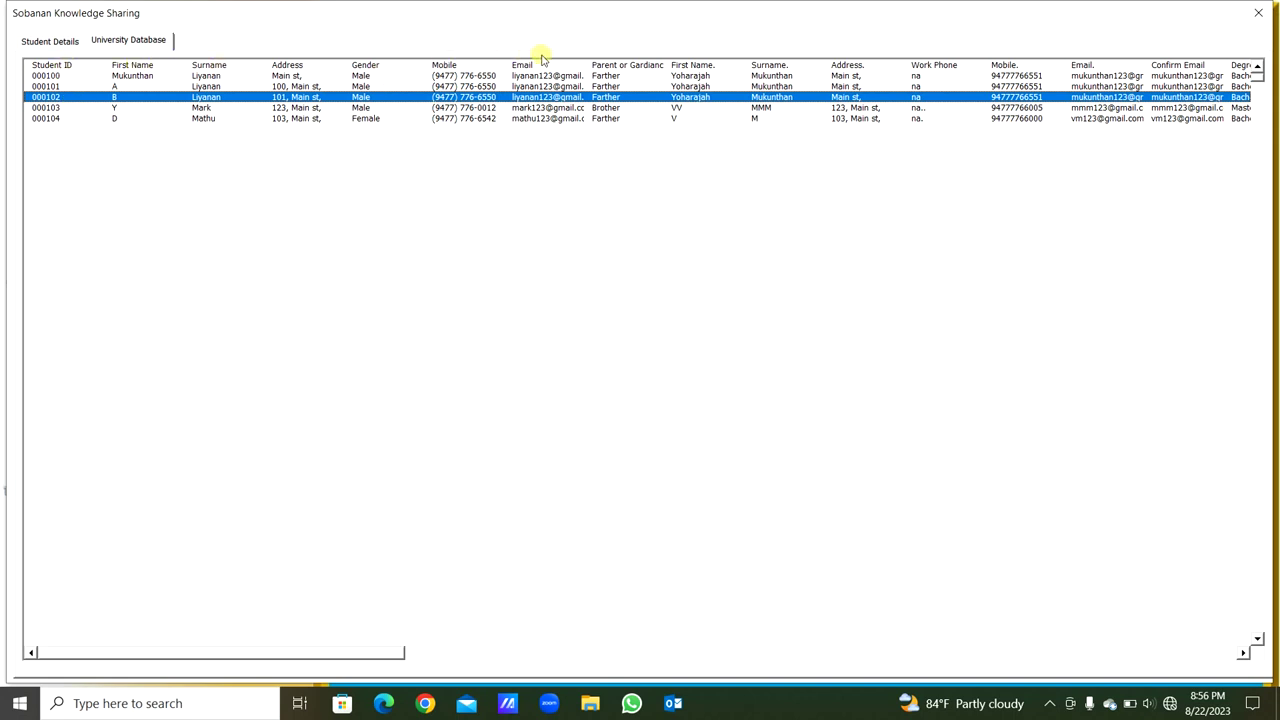
left_click(55, 41)
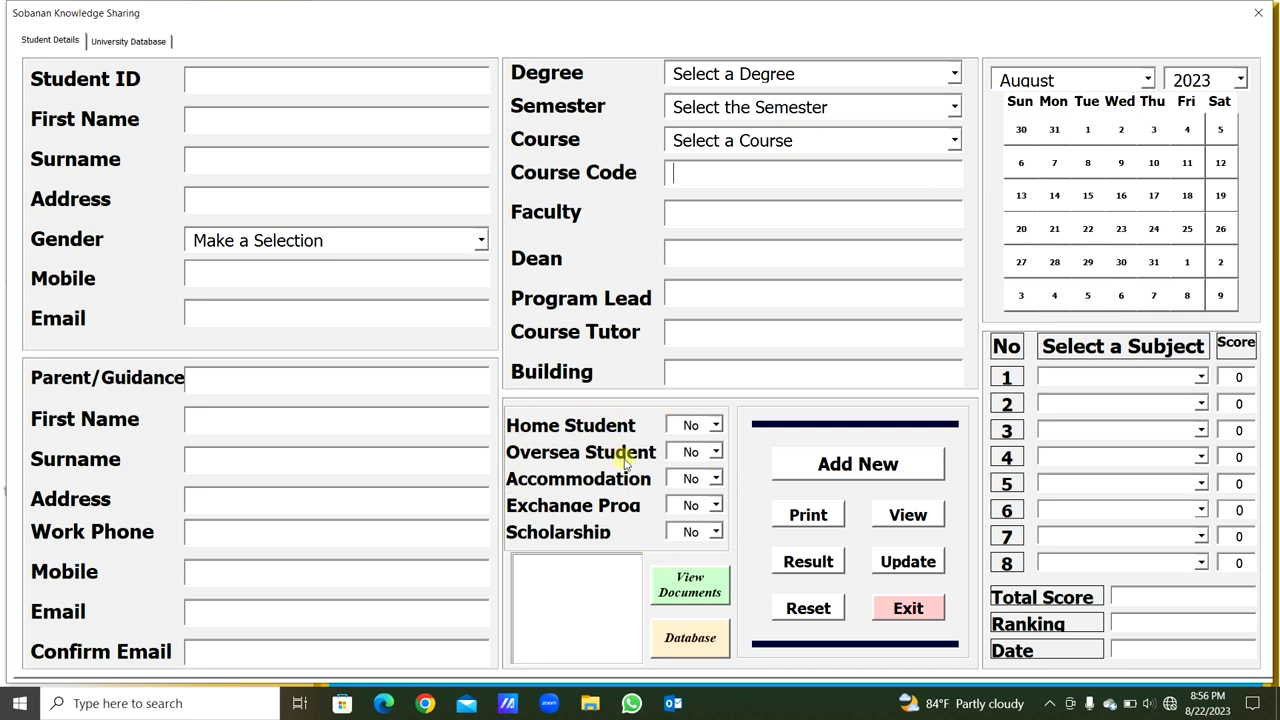
- Switch the Home Student field to Yes, then back to No
left_click(716, 426)
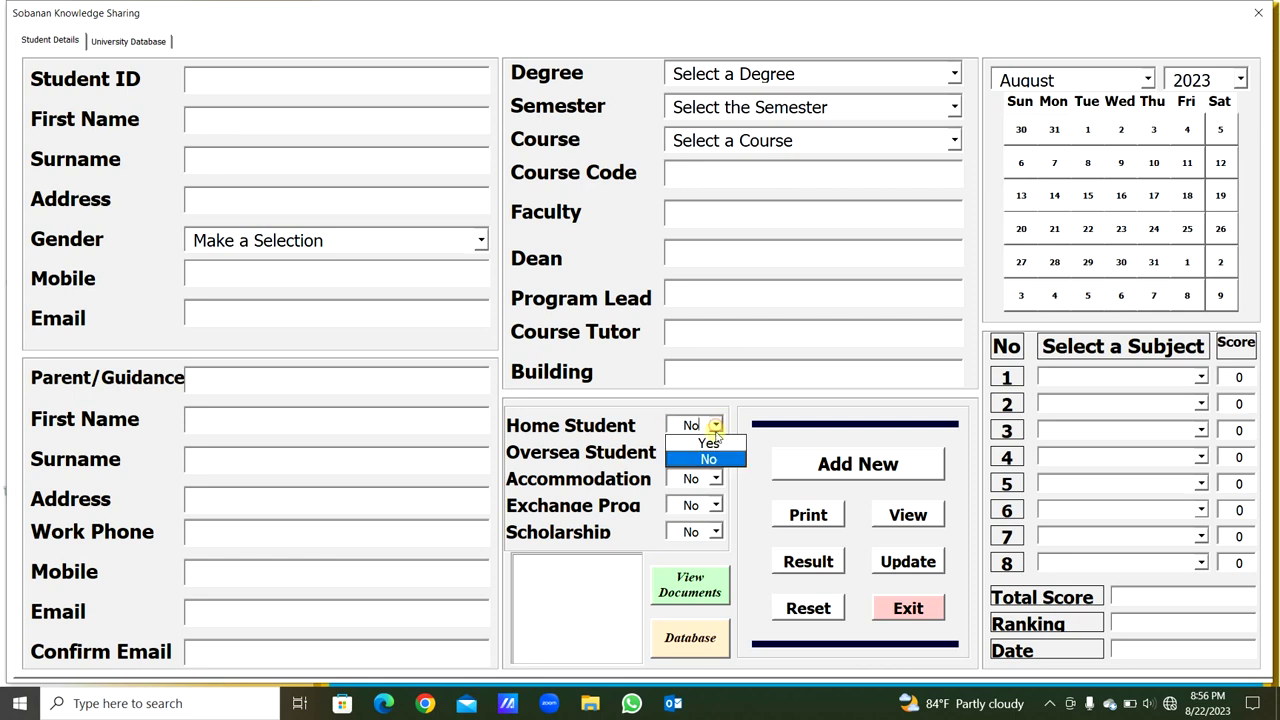
left_click(712, 439)
left_click(716, 426)
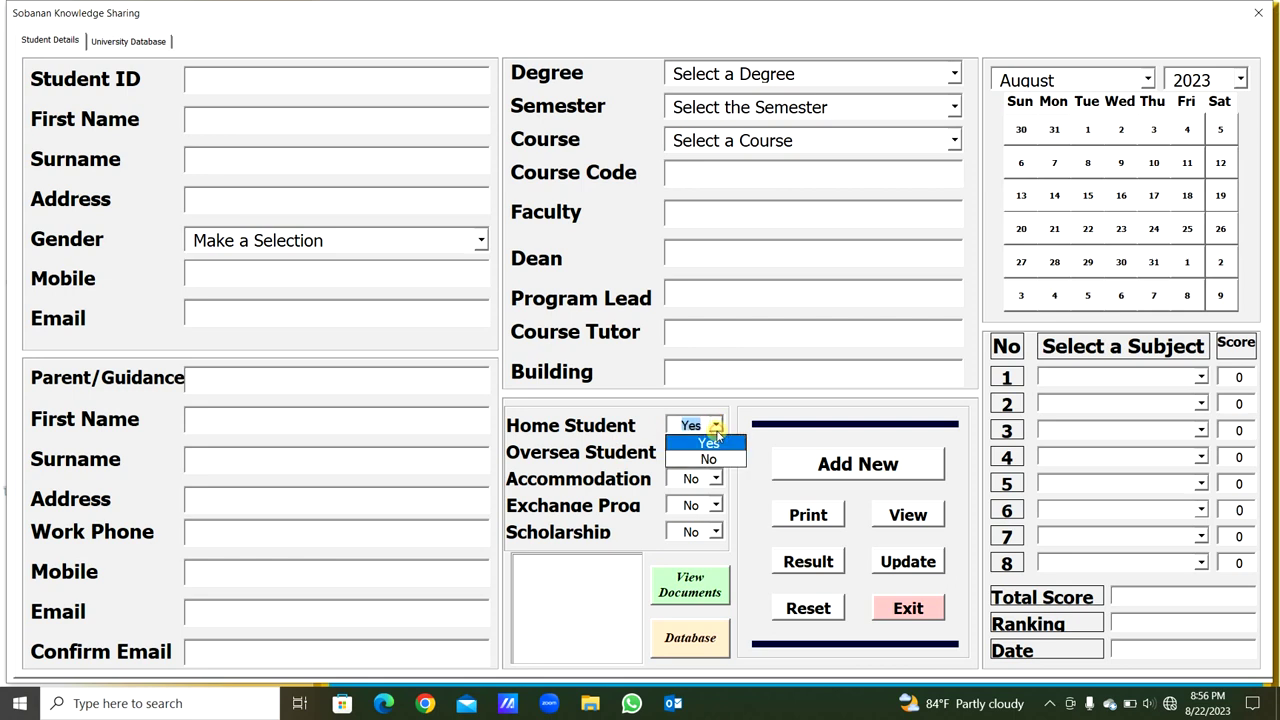
left_click(716, 456)
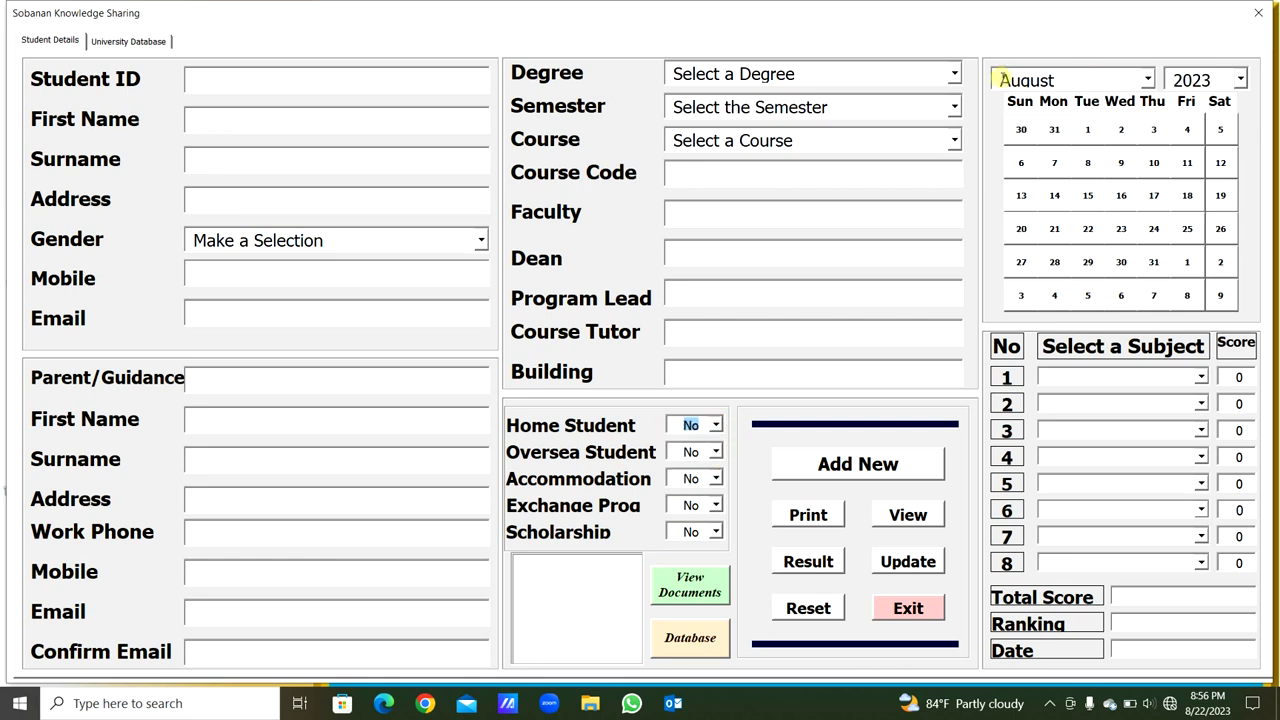
- Pick August 22 and 16 in the calendar, switch it to March, and check the empty row-1 subject list
left_click(1088, 229)
left_click(1114, 200)
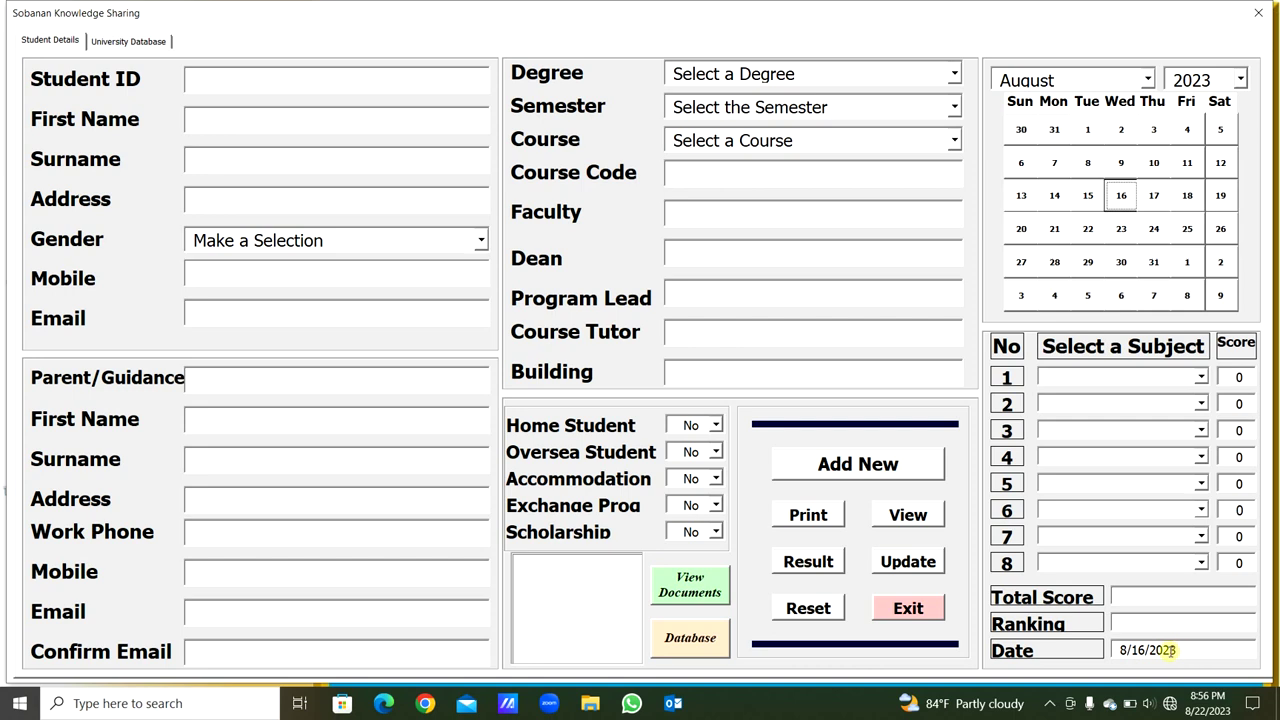
left_click(1153, 295)
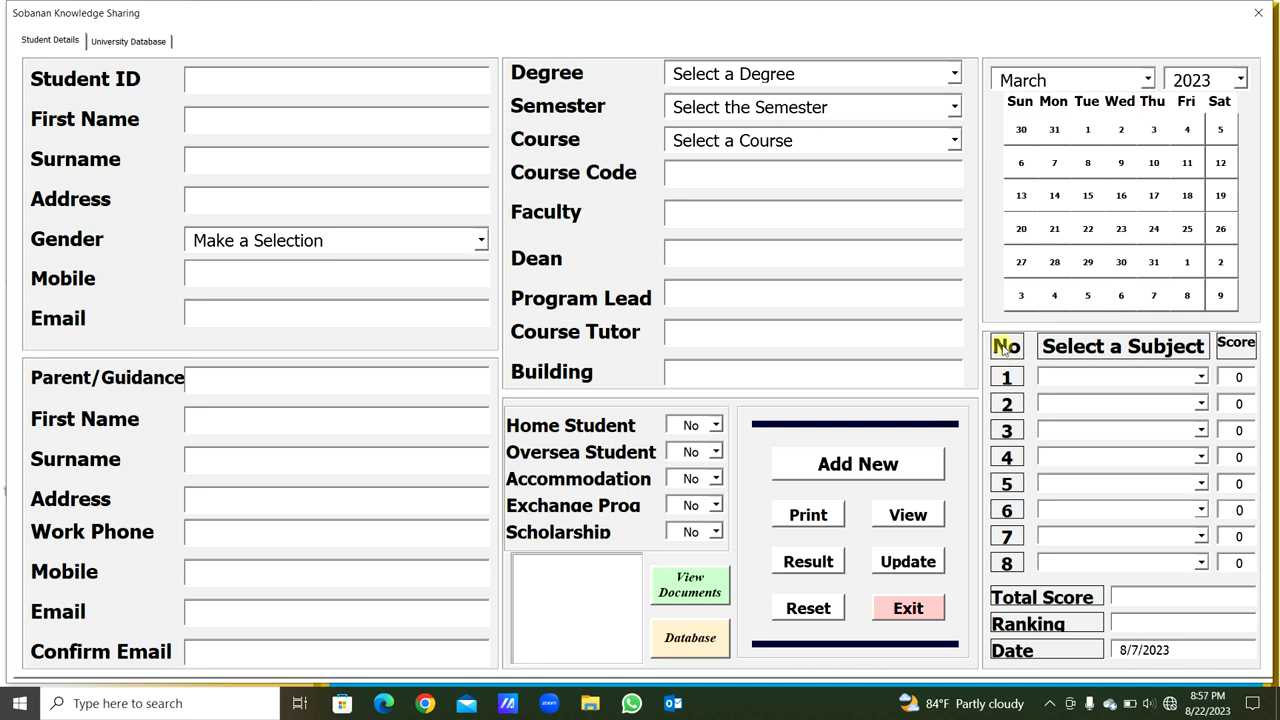
left_click(1201, 376)
left_click(1201, 378)
left_click(1201, 380)
left_click(1201, 380)
left_click(1232, 378)
left_click(887, 457)
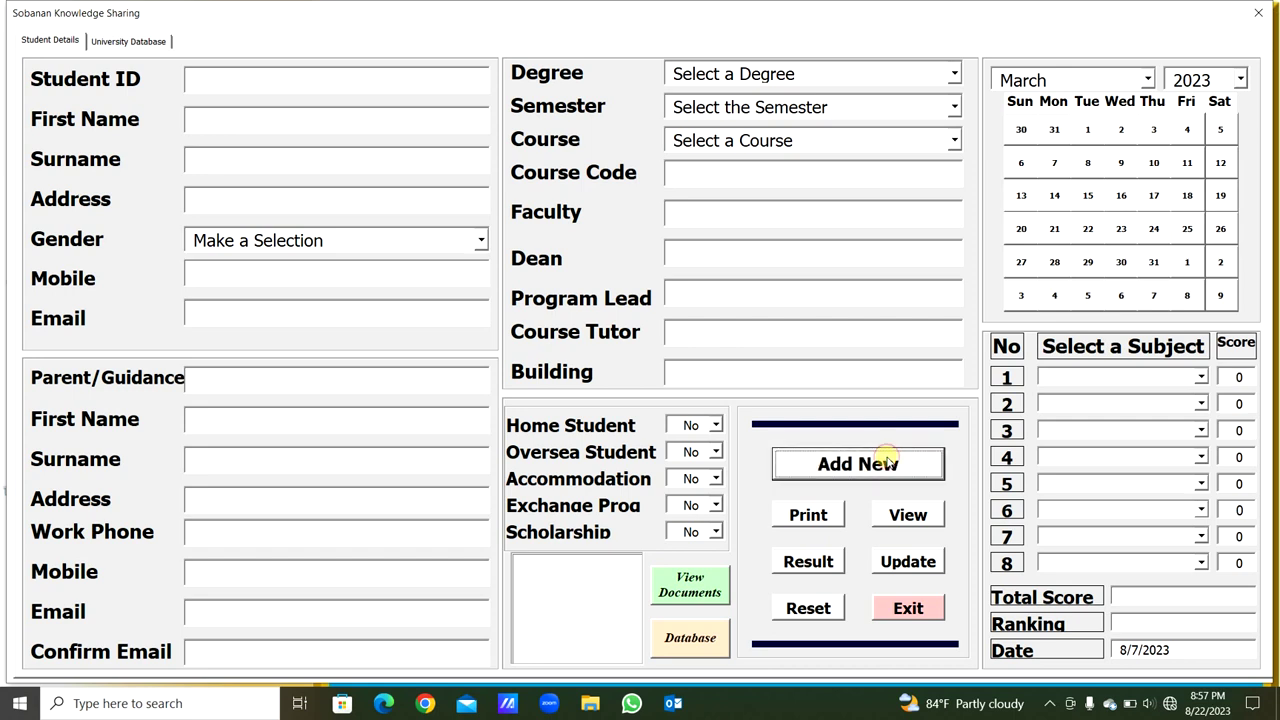
left_click(313, 86)
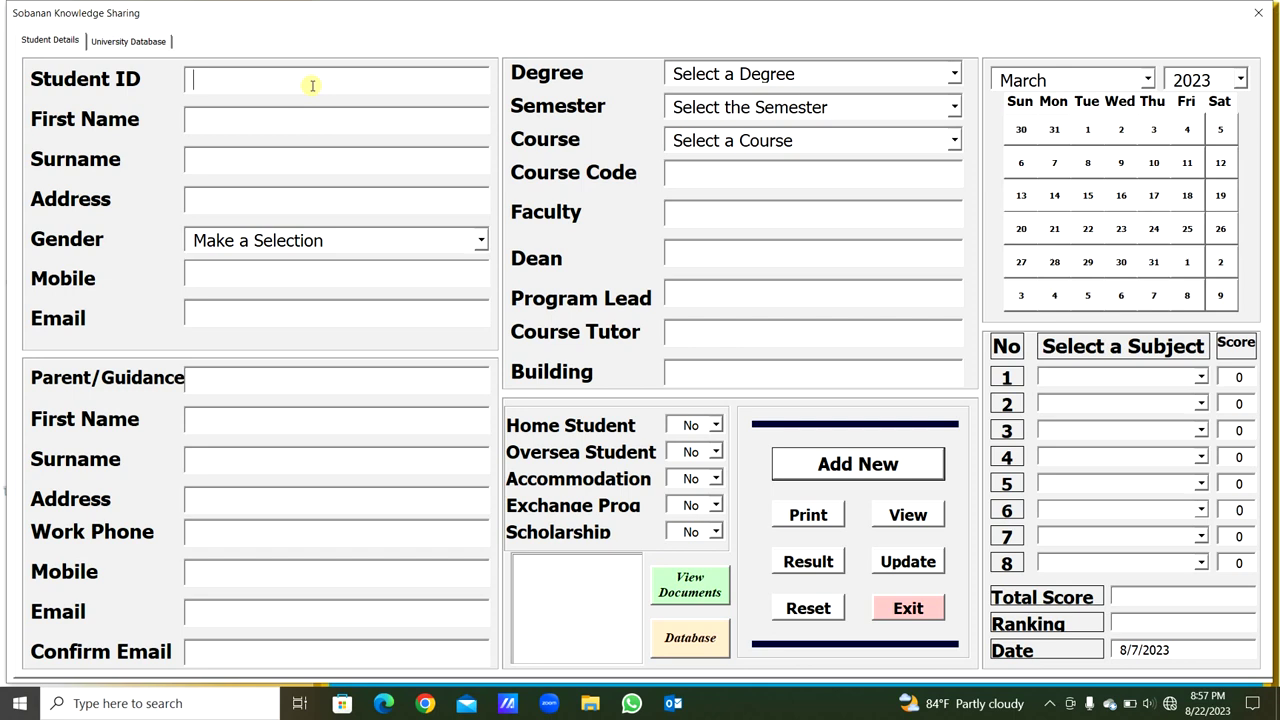
left_click(145, 40)
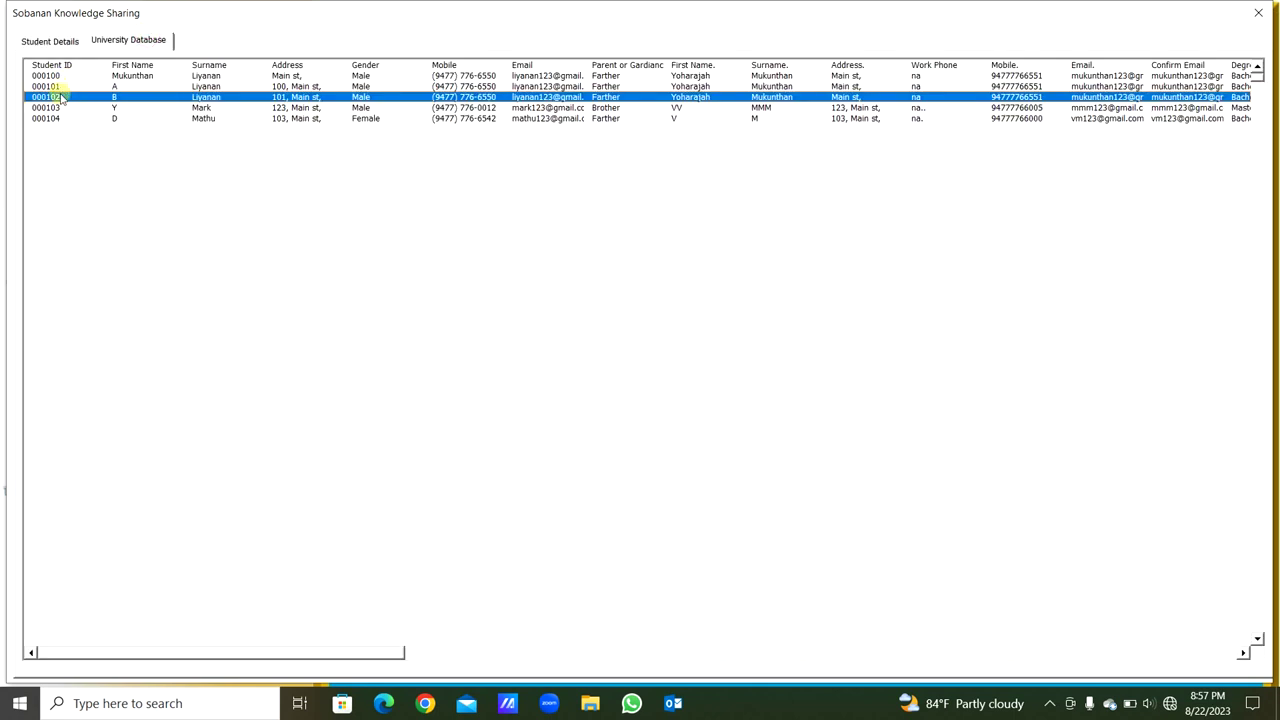
left_click(50, 41)
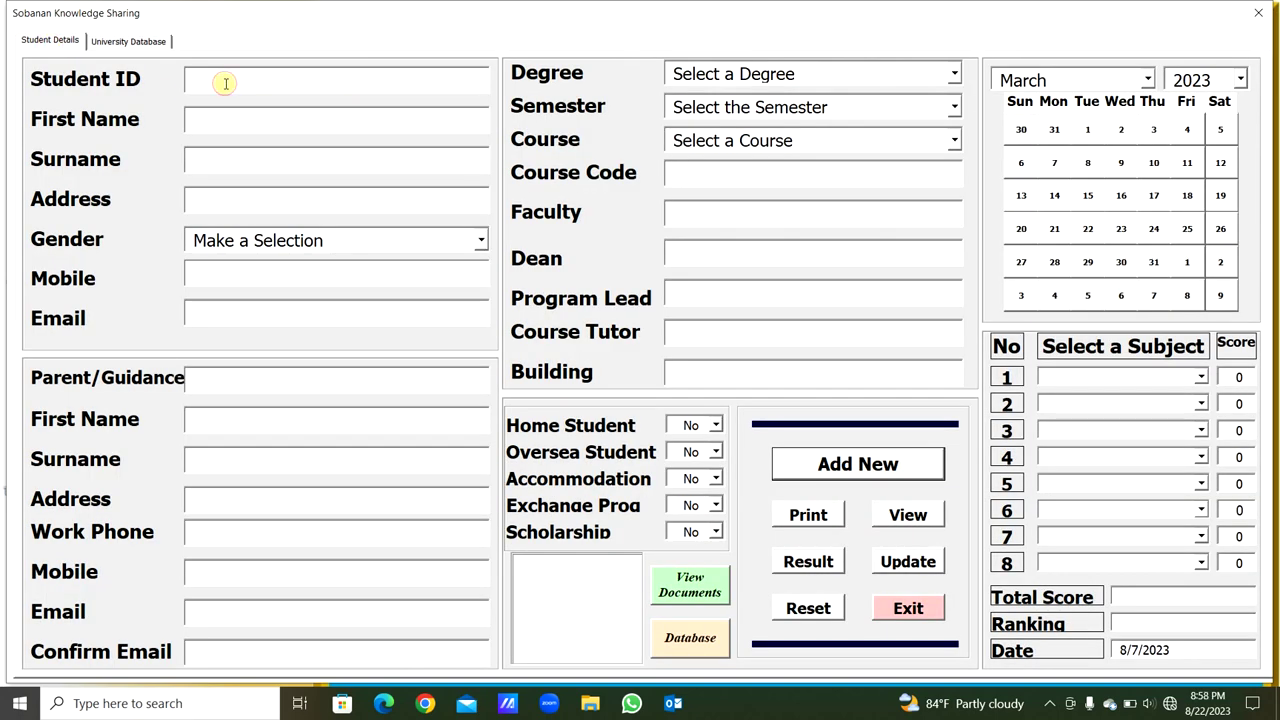
left_click(128, 40)
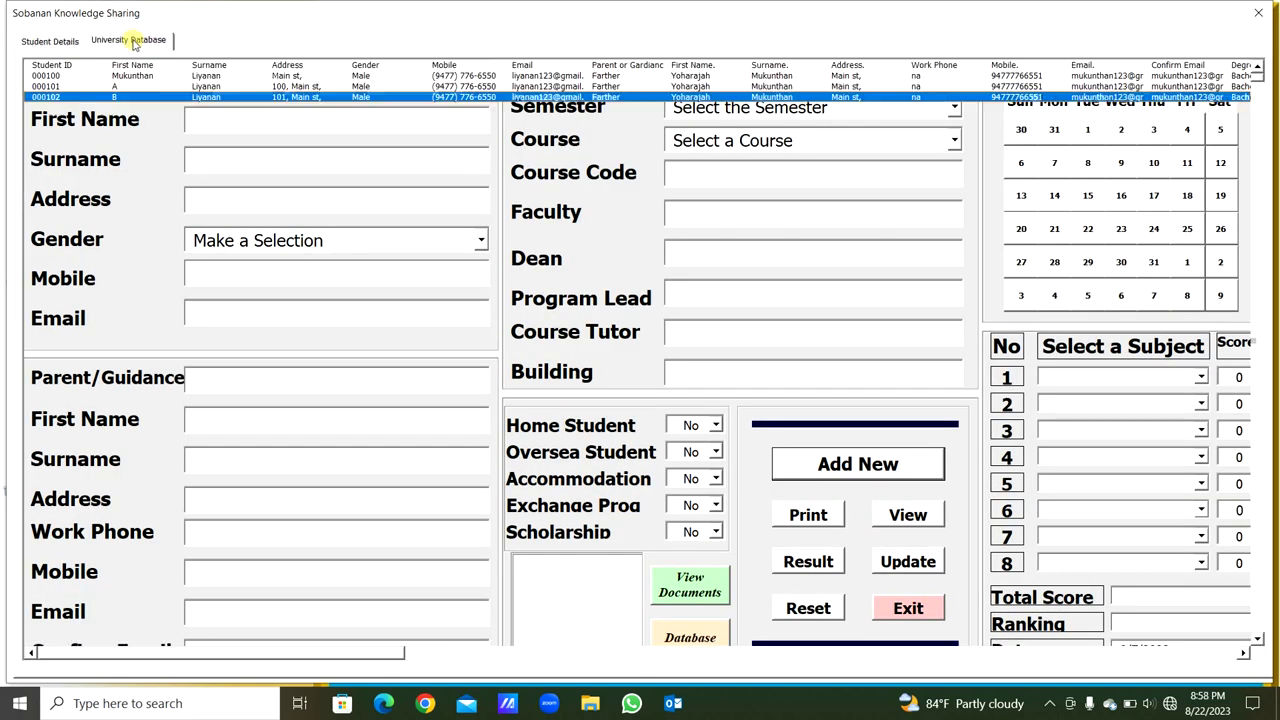
left_click(60, 42)
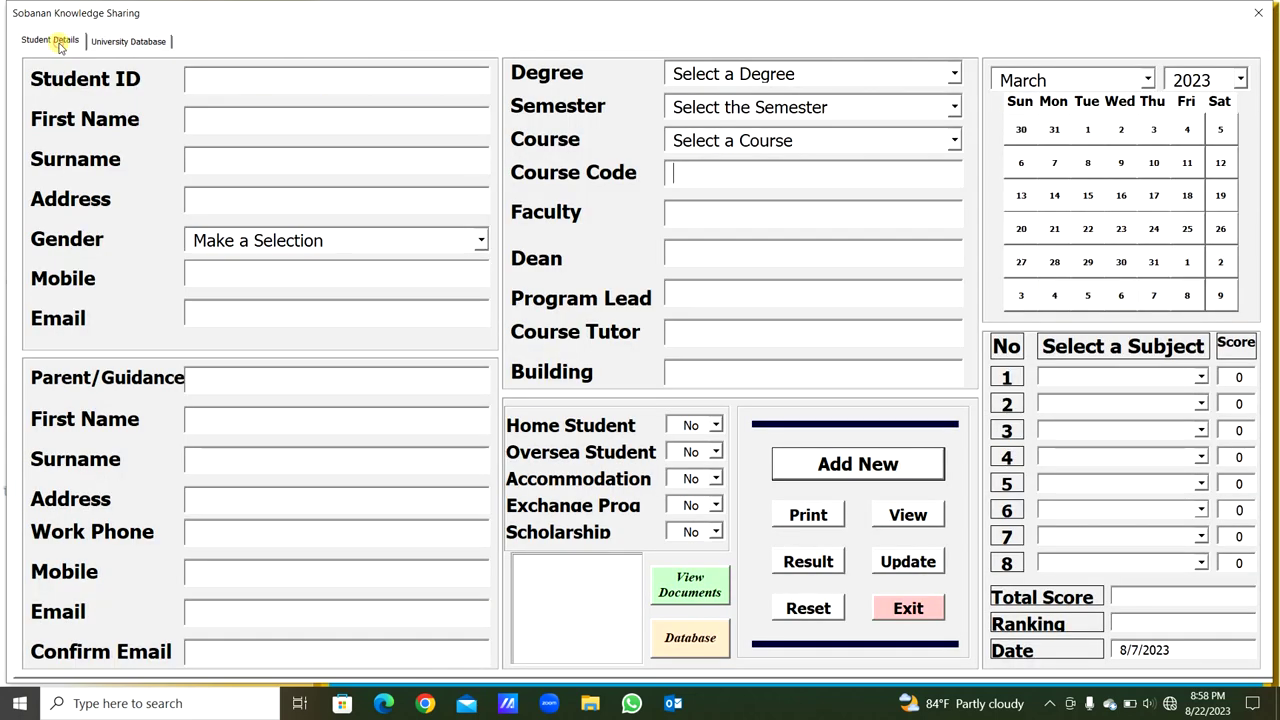
- Type Student ID 100, then a corrected second ID, to load each student's record and photo
left_click(254, 81)
type("100")
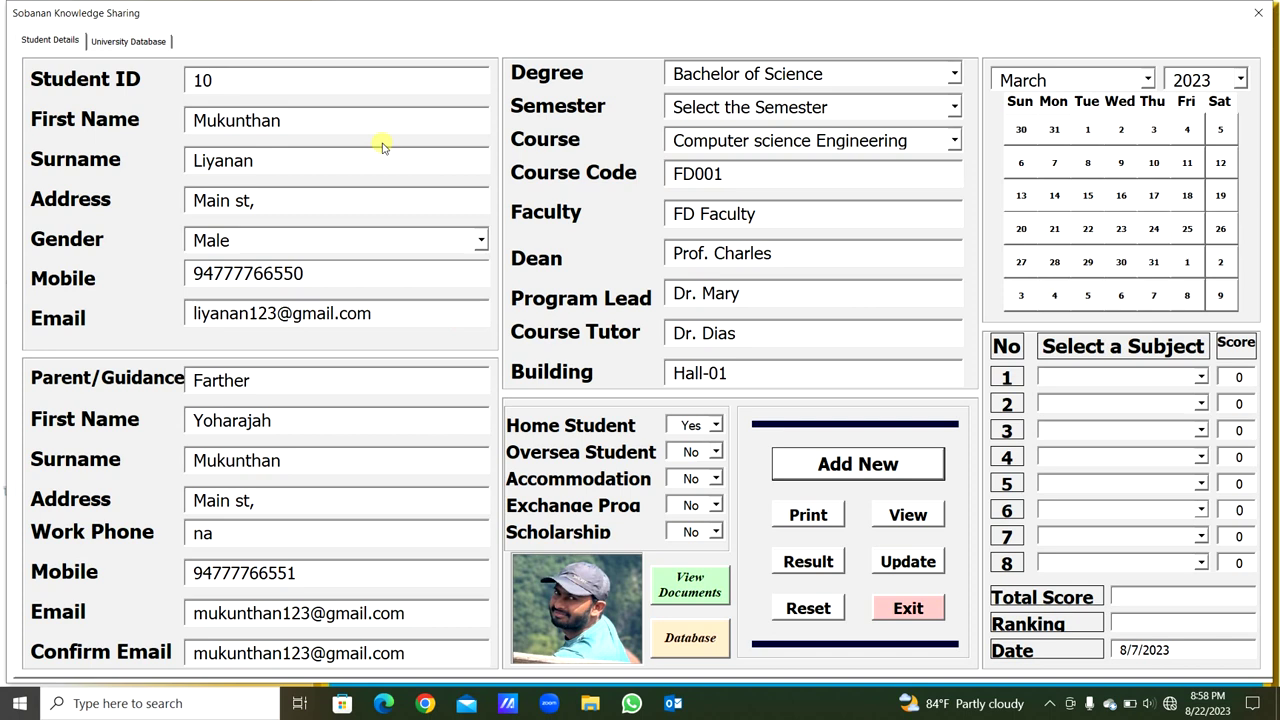
type("10")
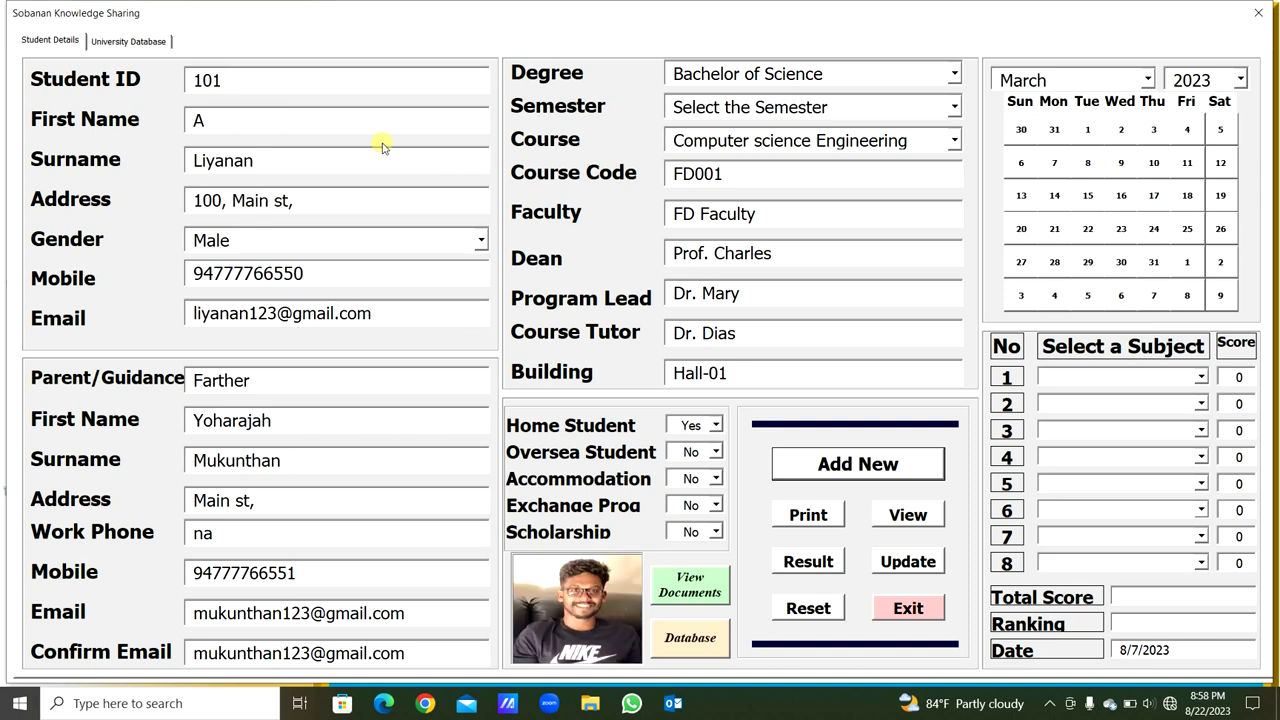
type("3")
key("BackSpace")
key("BackSpace")
type("3")
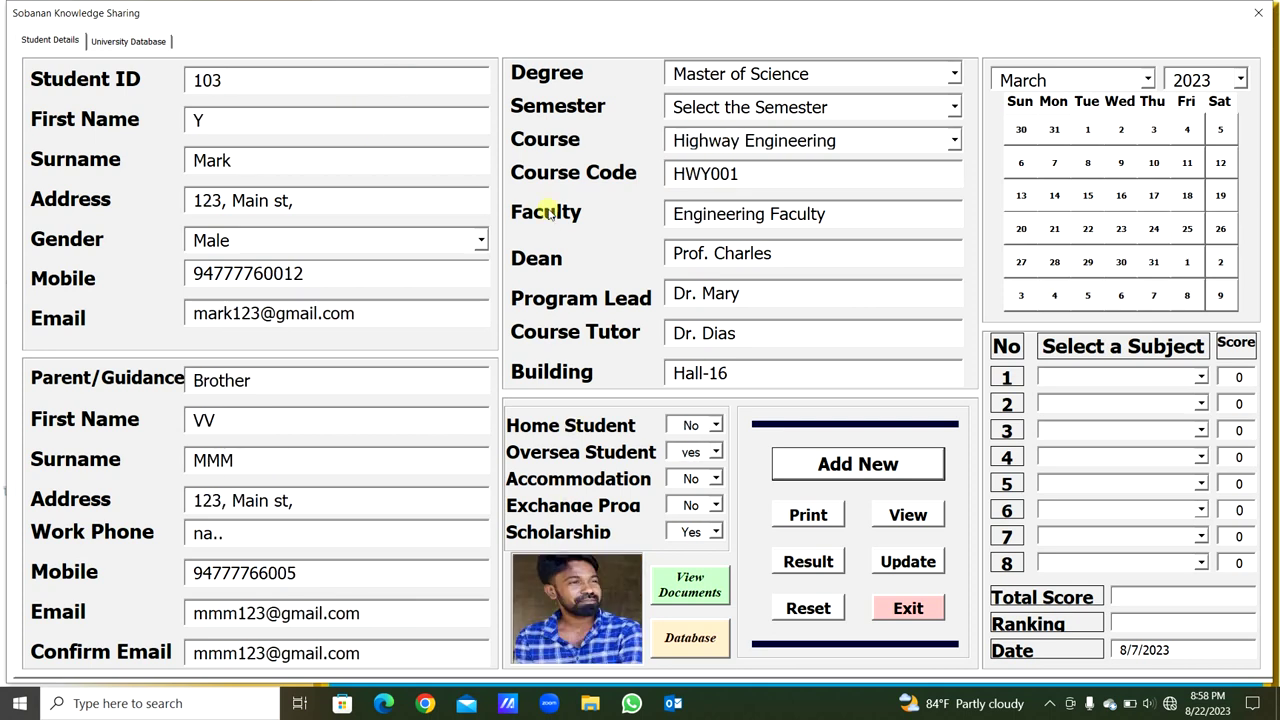
type("0")
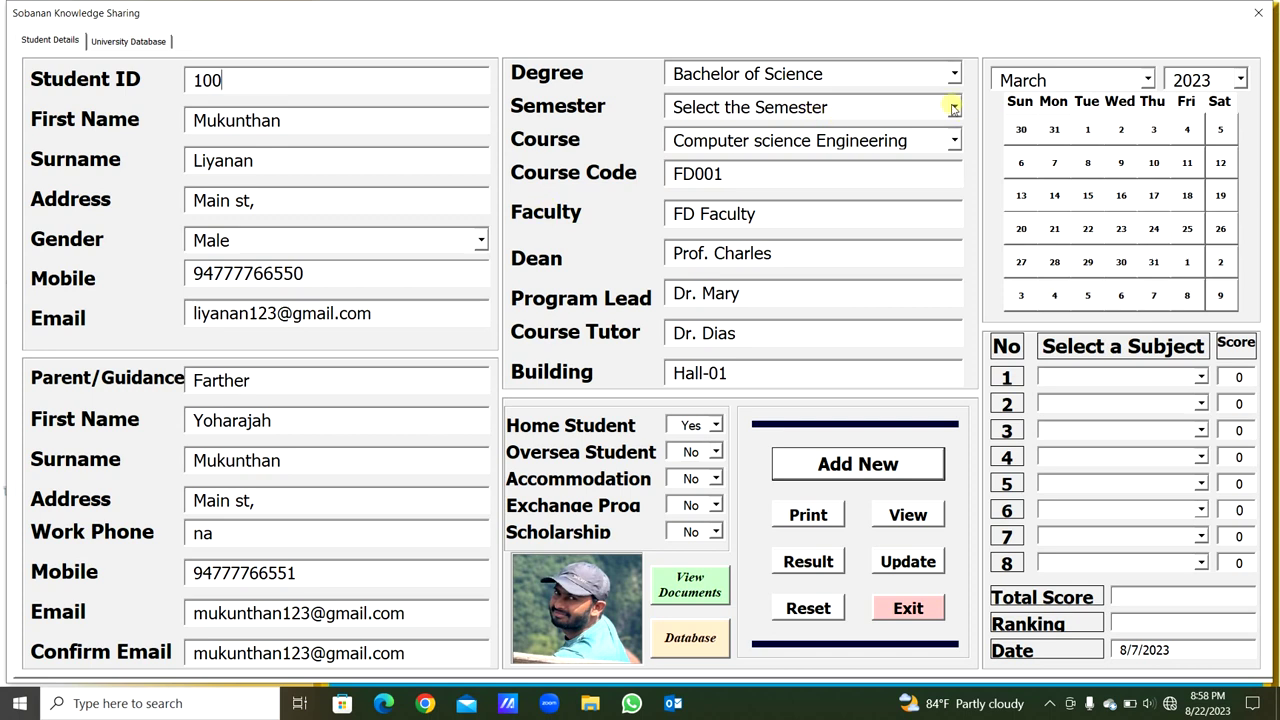
- Select the first stored record (FD001) in University Database, scroll across it, and return to Student Details
left_click(130, 42)
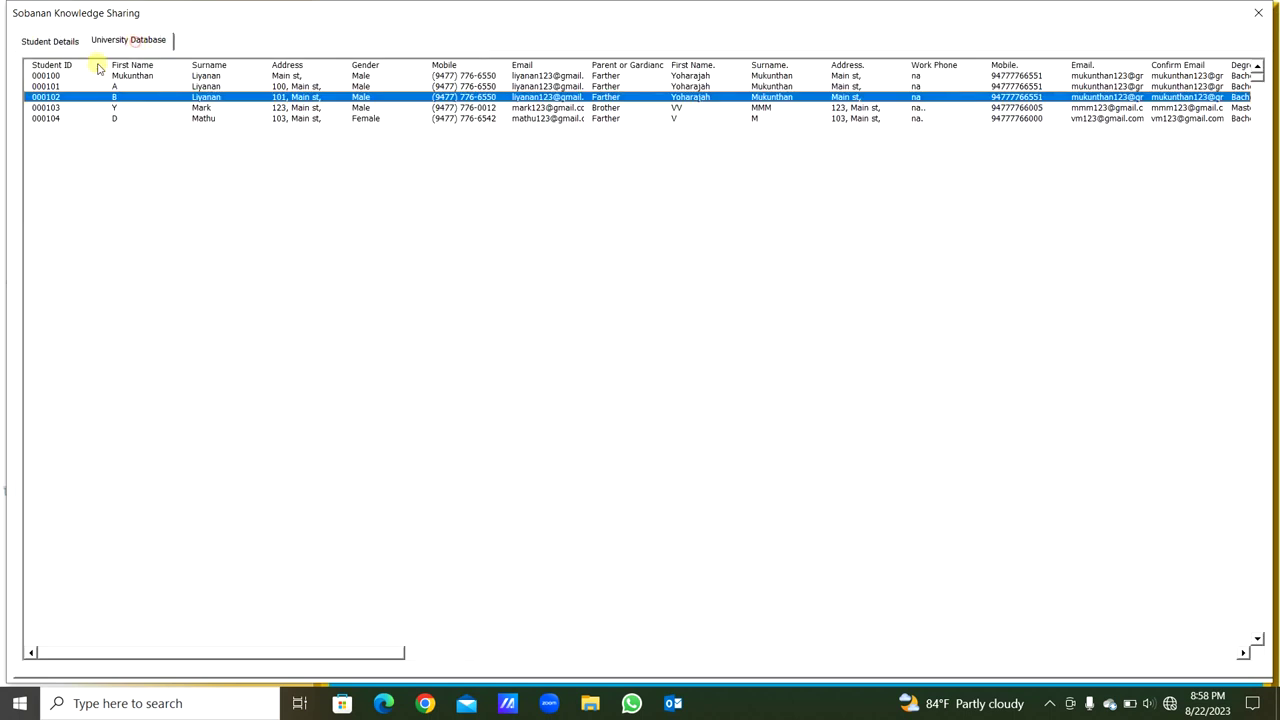
left_click(70, 76)
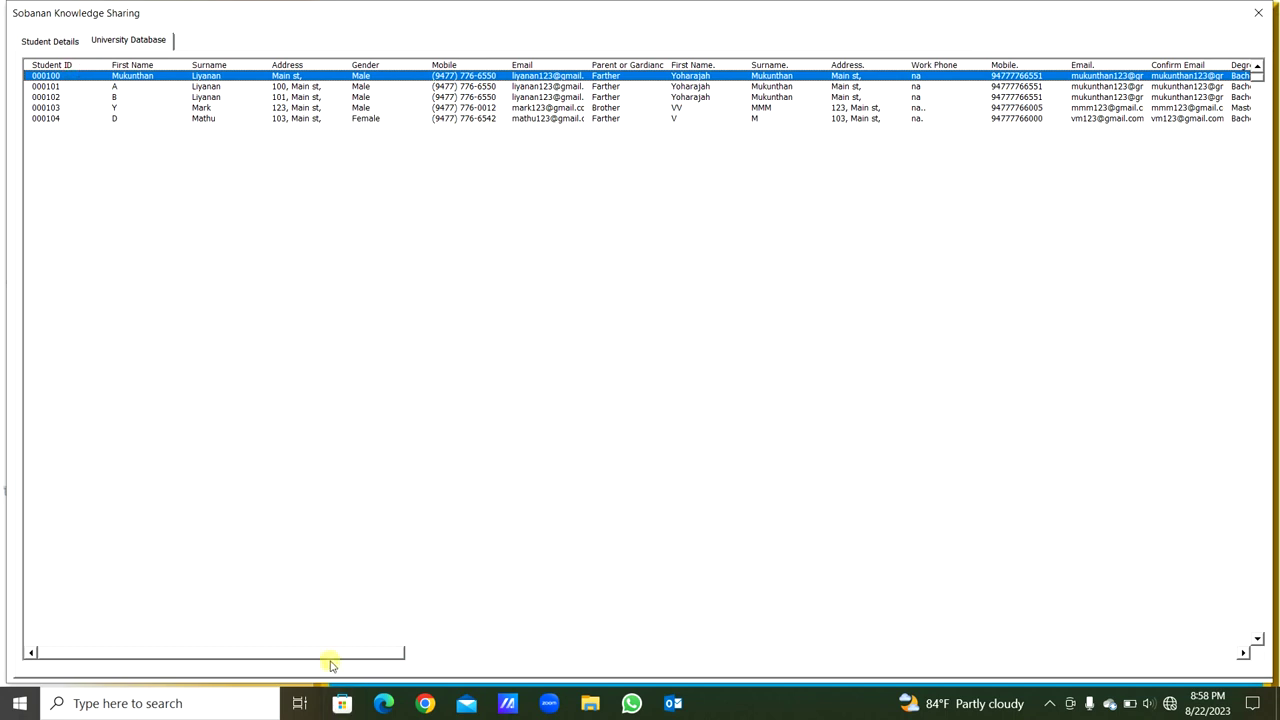
left_click_drag(337, 660, 612, 627)
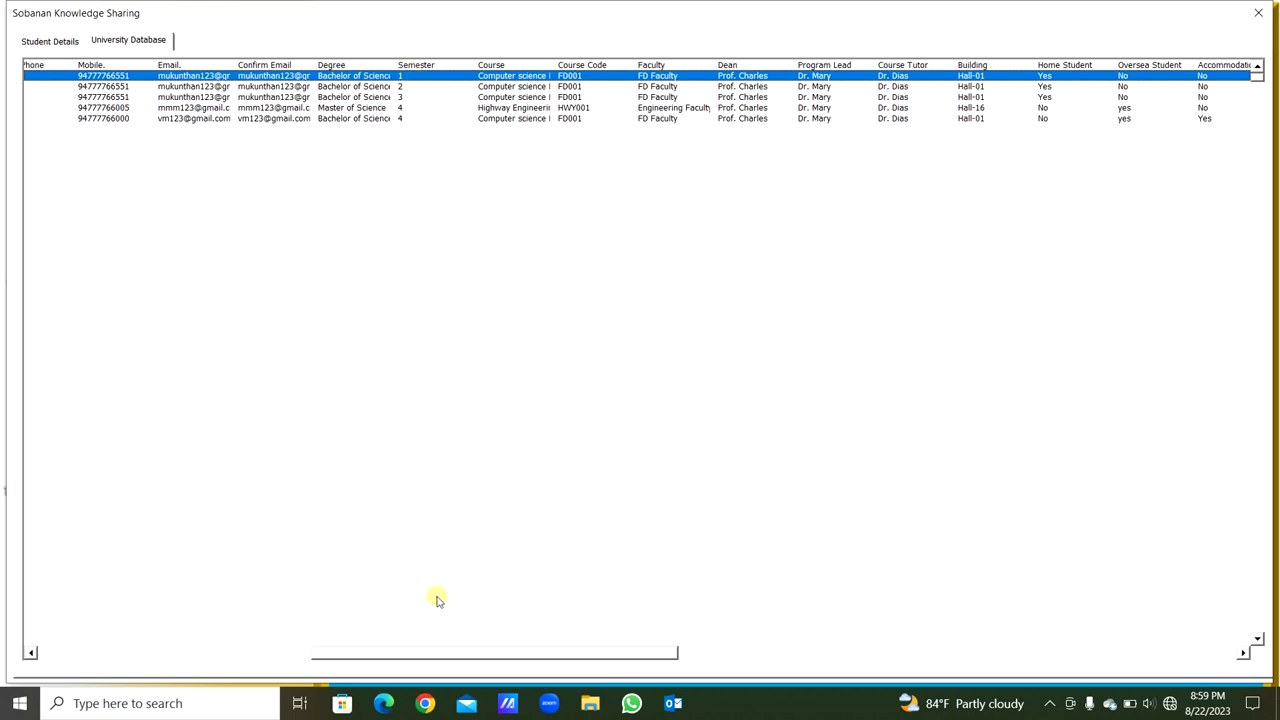
left_click_drag(434, 651, 126, 631)
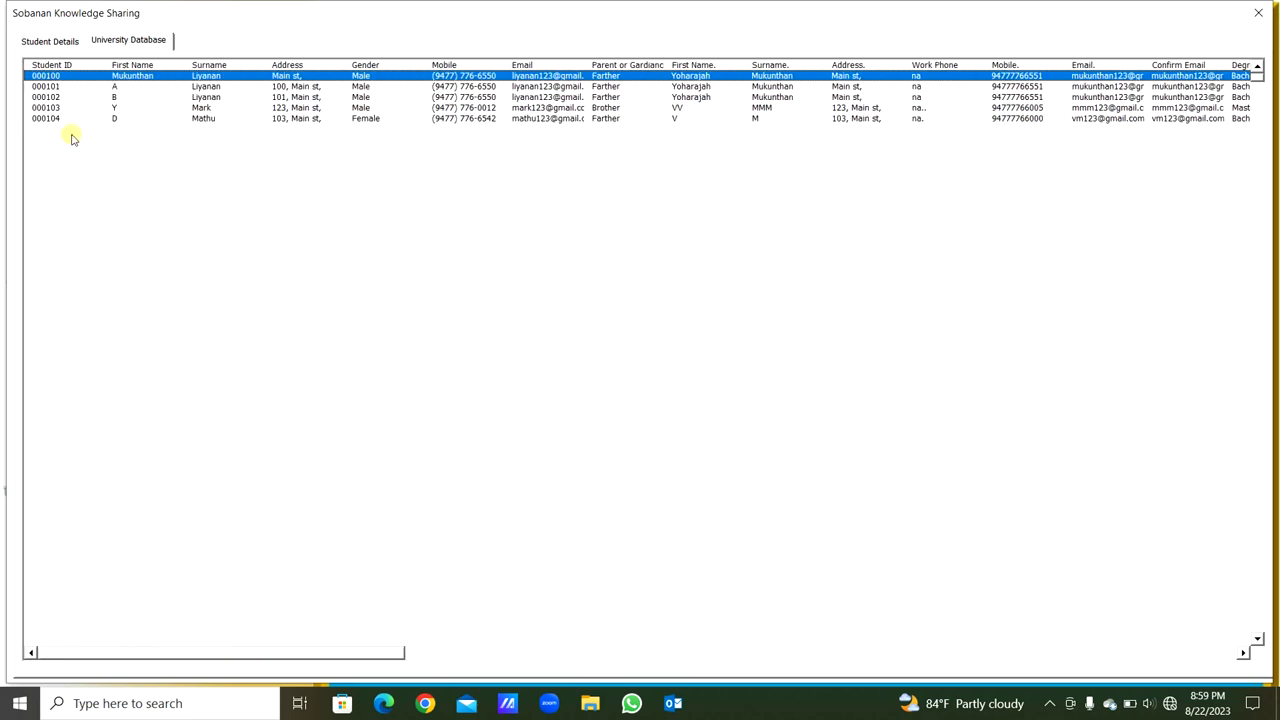
left_click(60, 40)
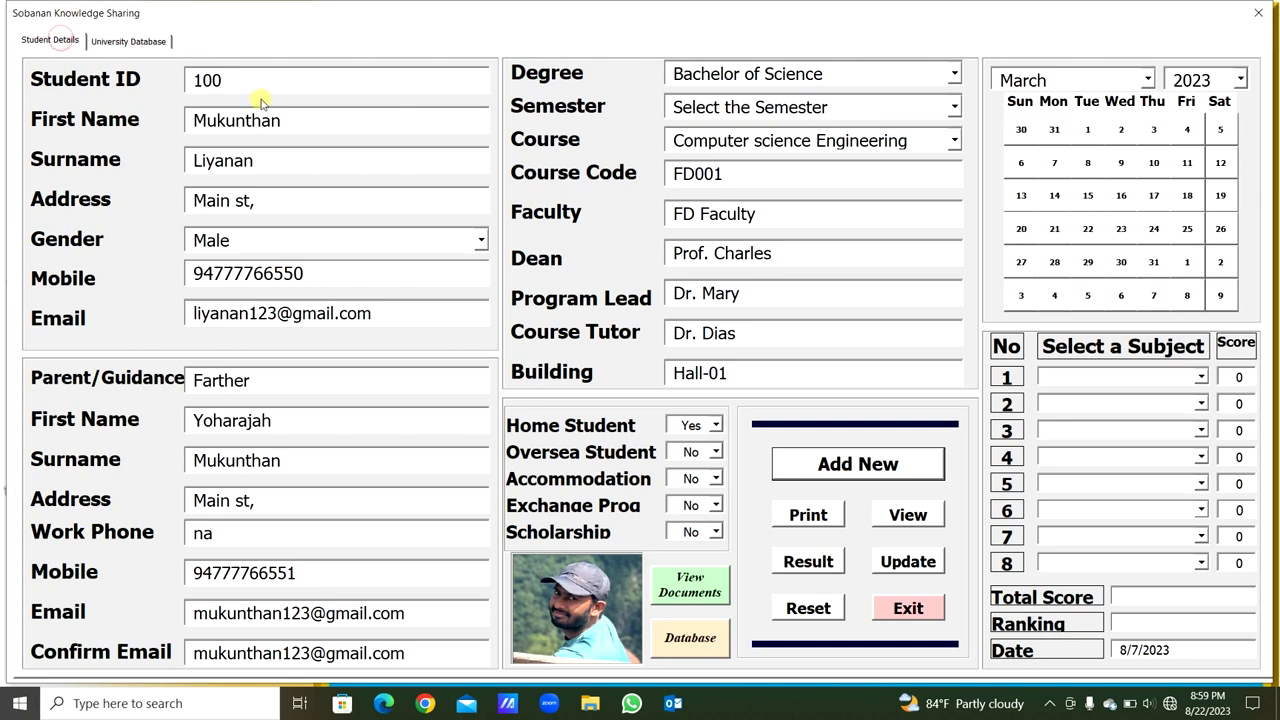
- Set Semester to 2 and choose Subject 13 and Subject 49 for rows 1 and 2
left_click(954, 107)
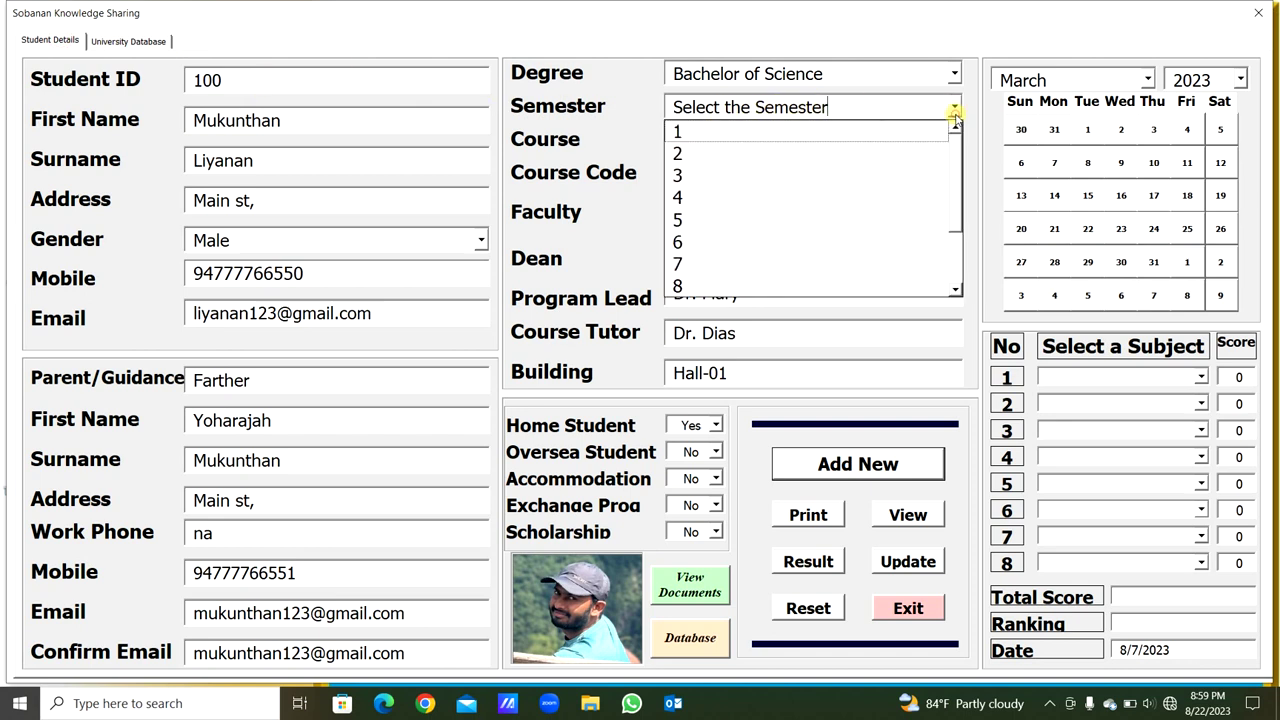
left_click(789, 154)
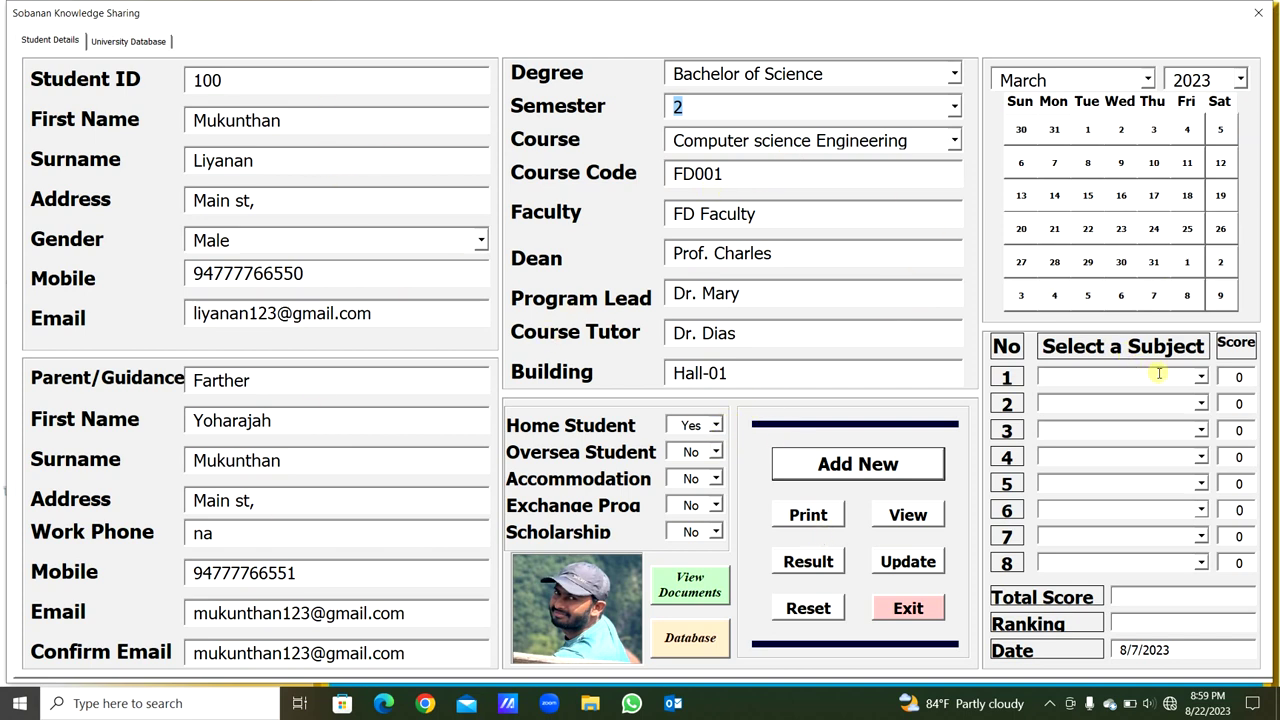
left_click(1201, 376)
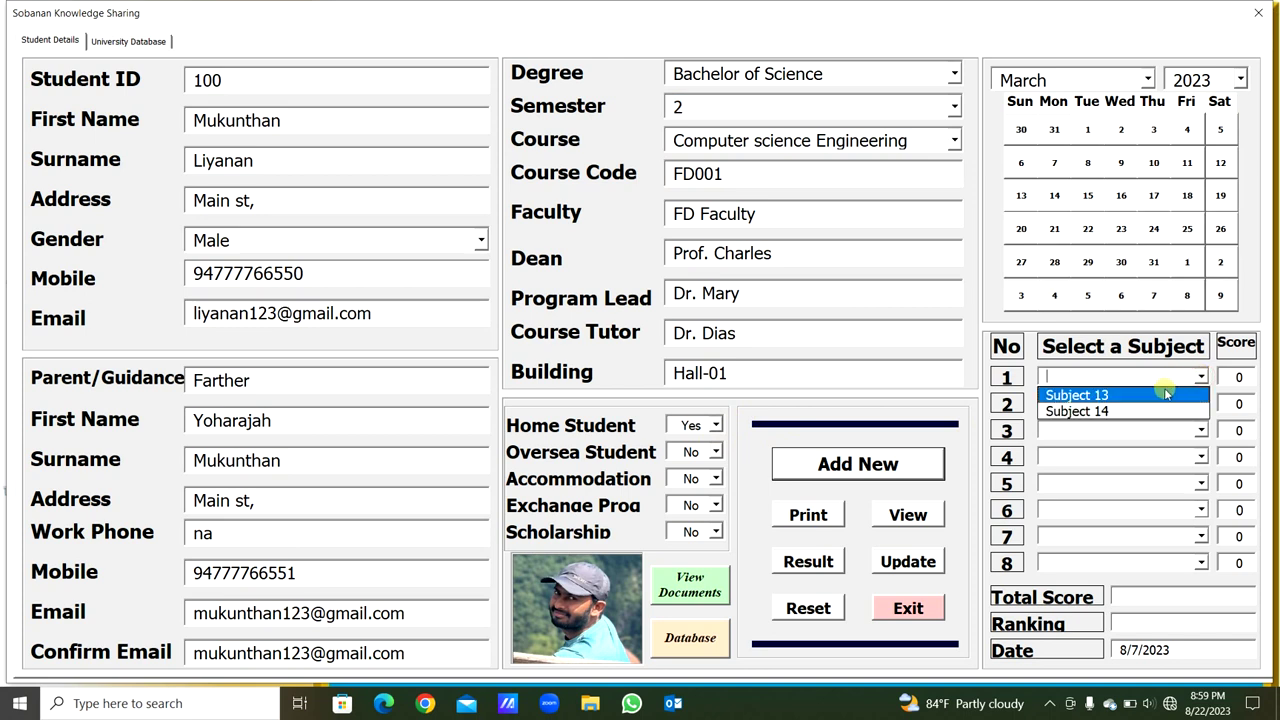
left_click(1165, 395)
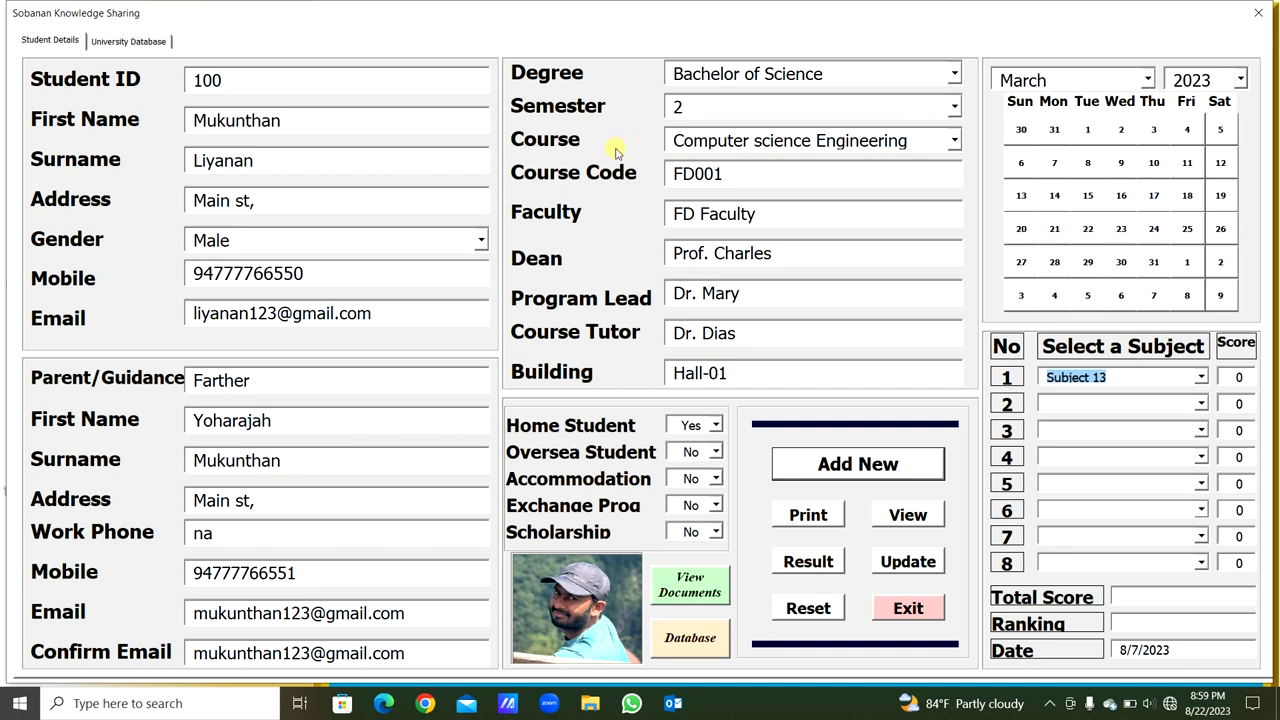
left_click(1201, 403)
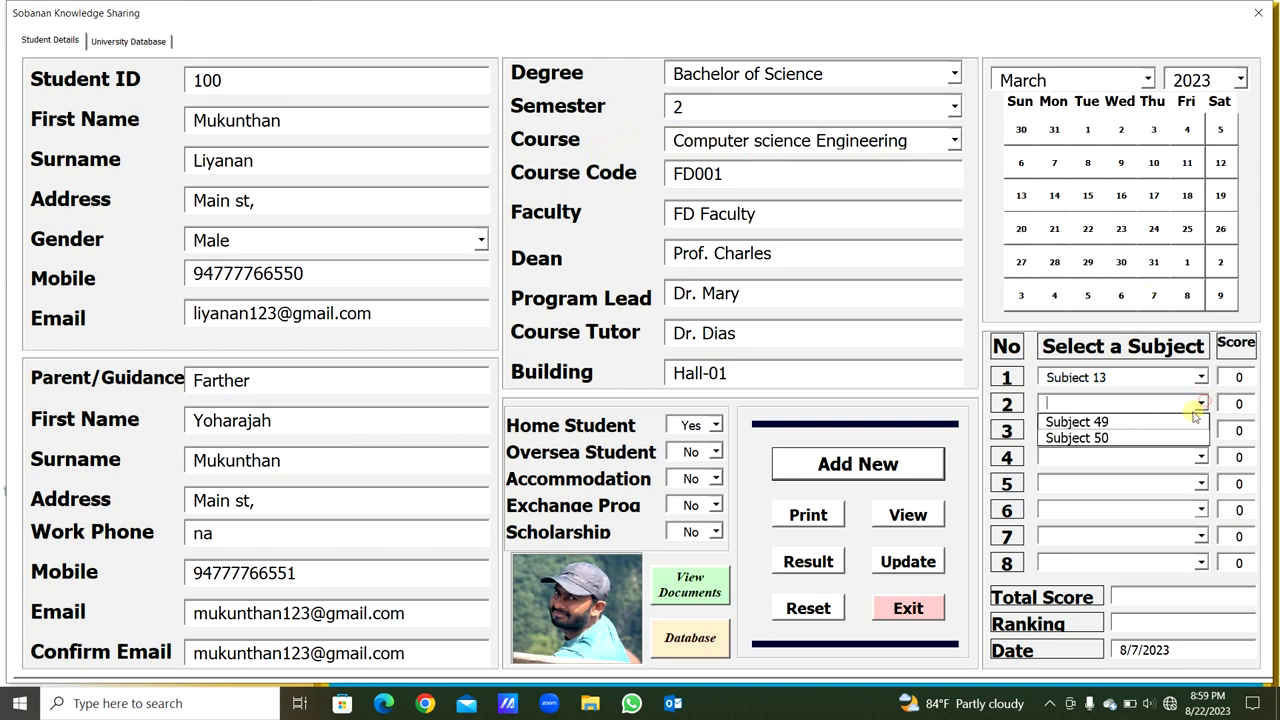
left_click(1189, 422)
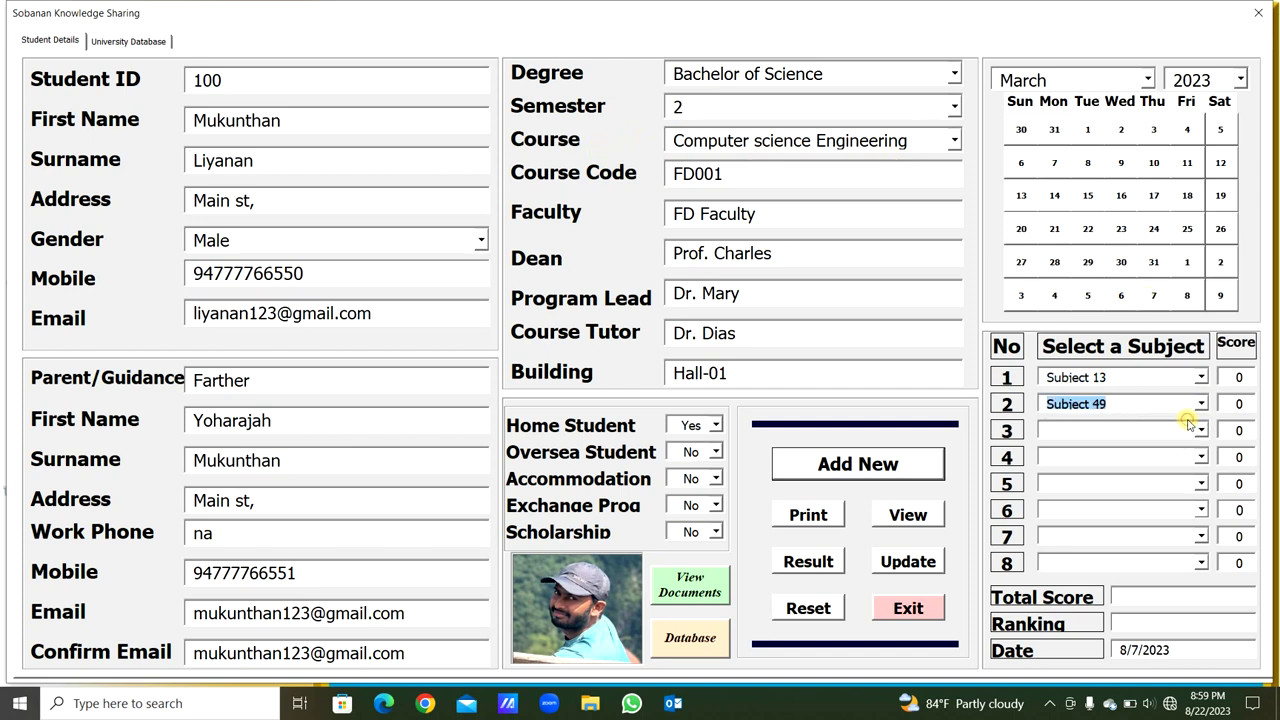
- Enter the eight scores 85, 54, 85, 62, 85, 74, 85, 86 in the Score boxes
left_click(1240, 376)
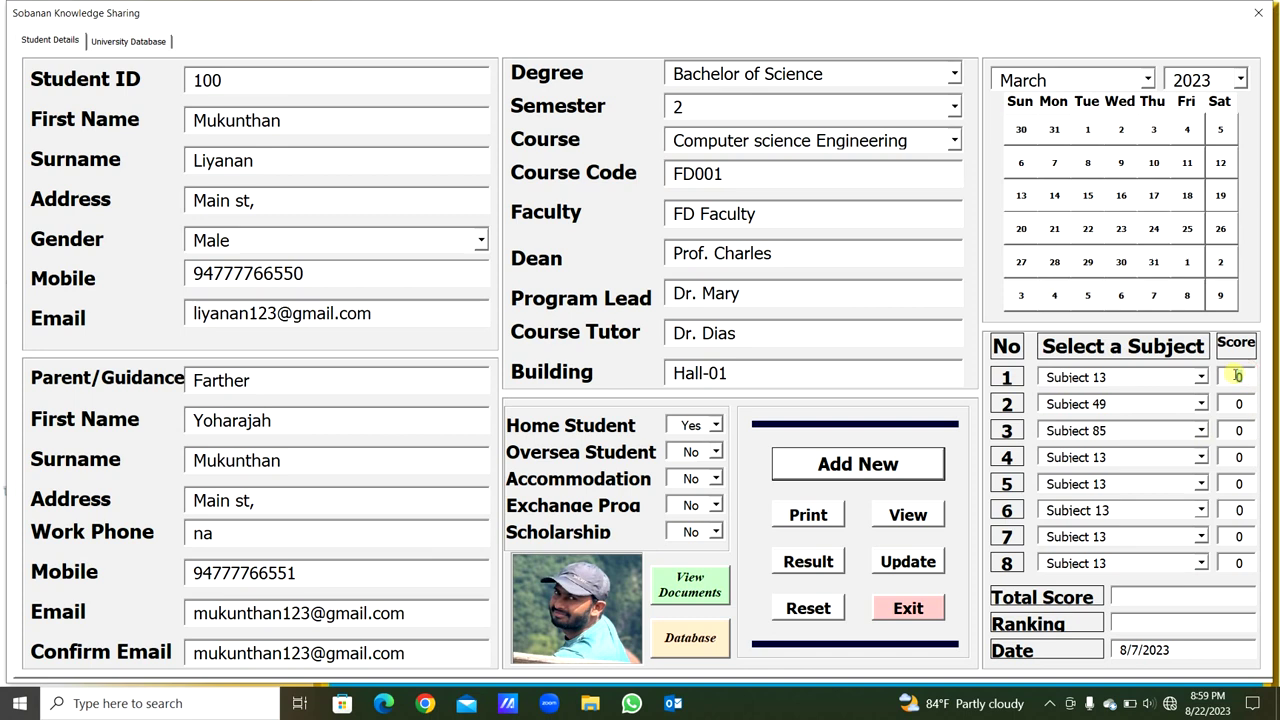
type("85")
type("4")
key("Tab")
type("62")
key("Tab")
type("8")
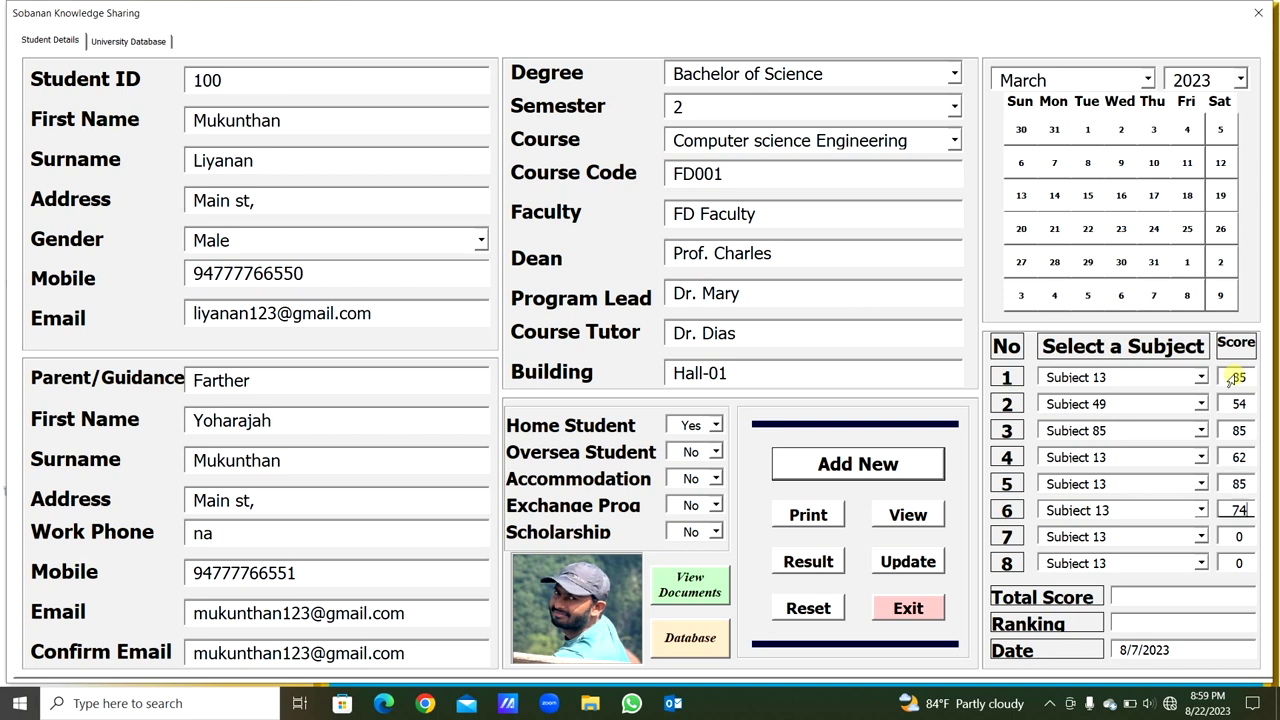
type("85")
key("Tab")
type("86")
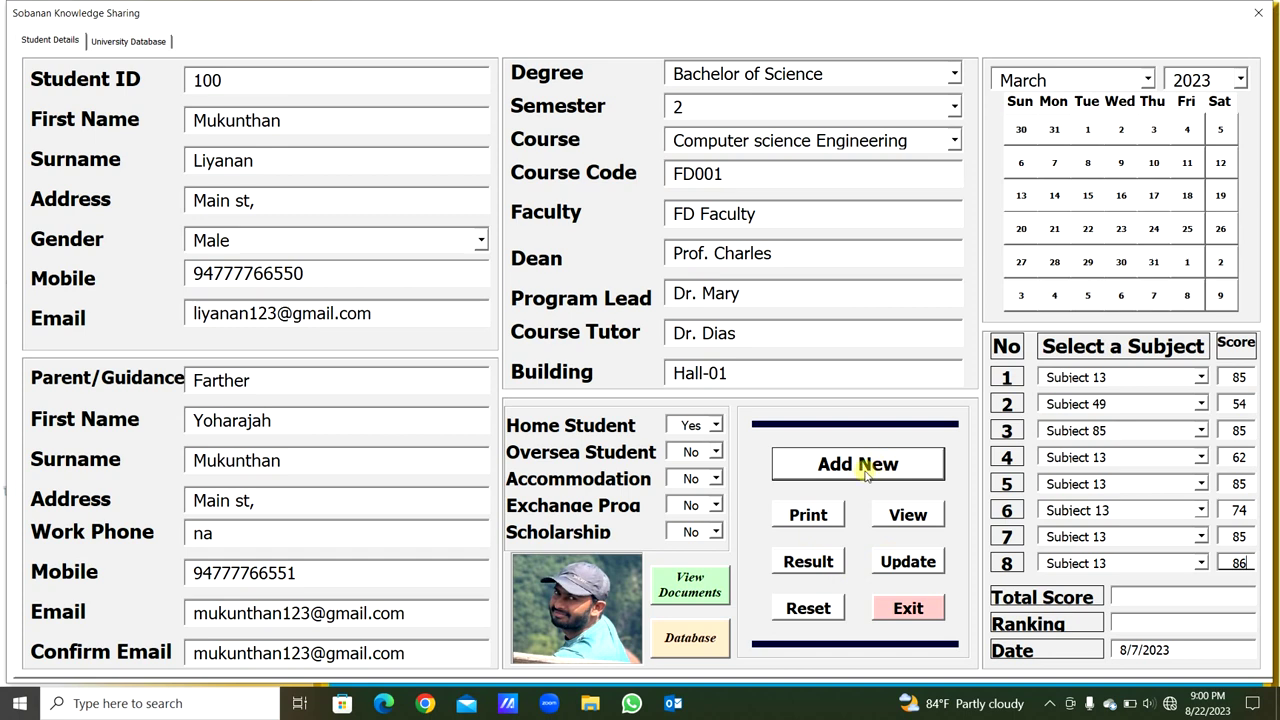
- Compute the result (total 616, 2nd Upper, 8/22/2023), check it, and add the record to the database
left_click(837, 566)
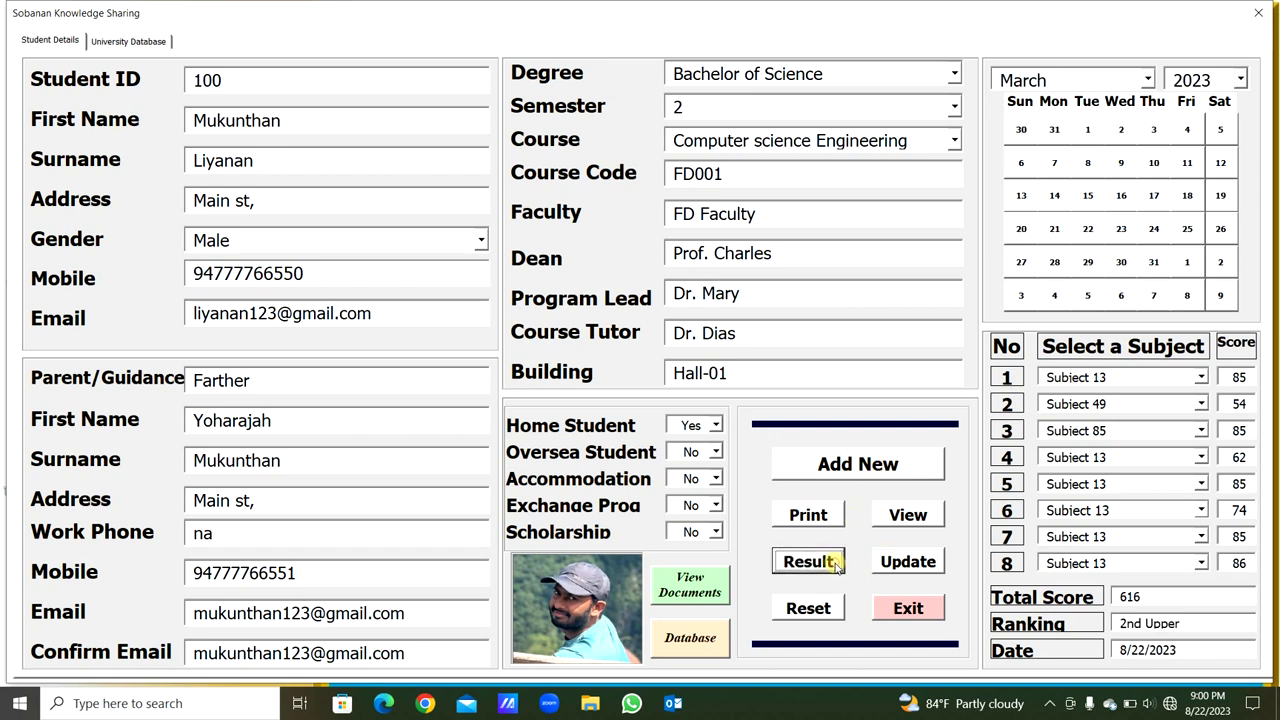
left_click(1130, 596)
left_click(1194, 626)
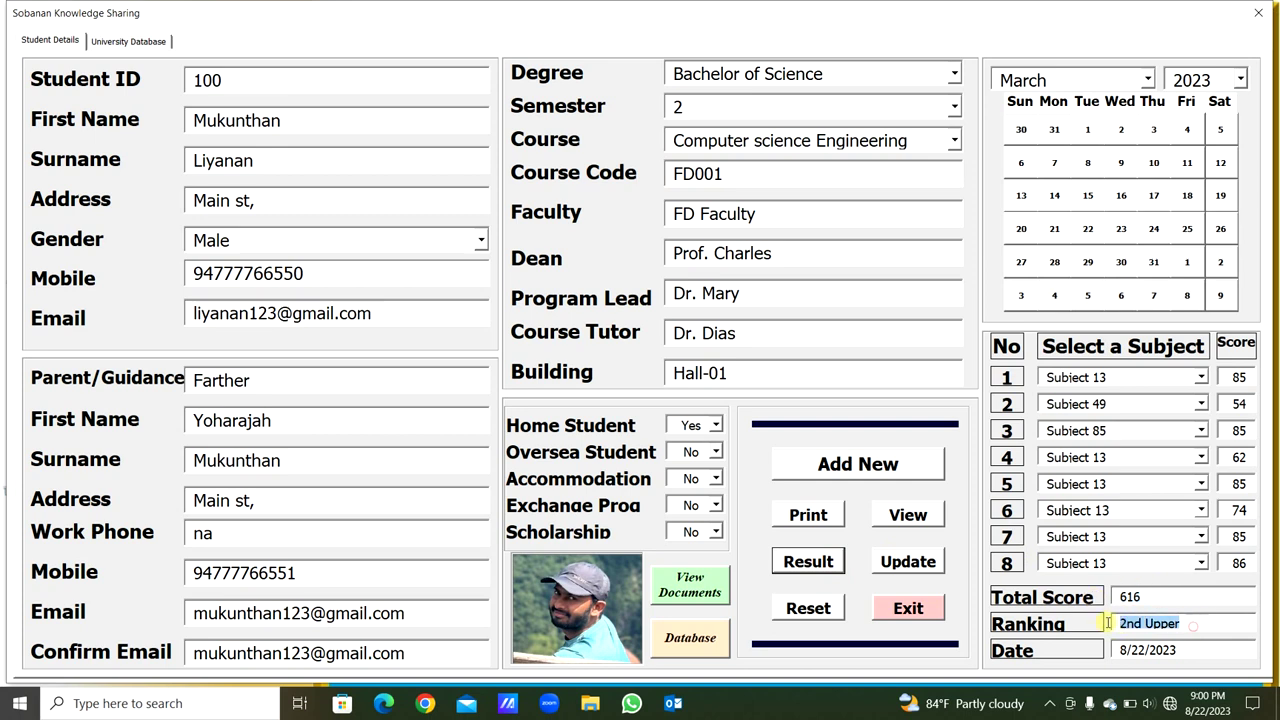
left_click(1178, 651)
left_click(1178, 651)
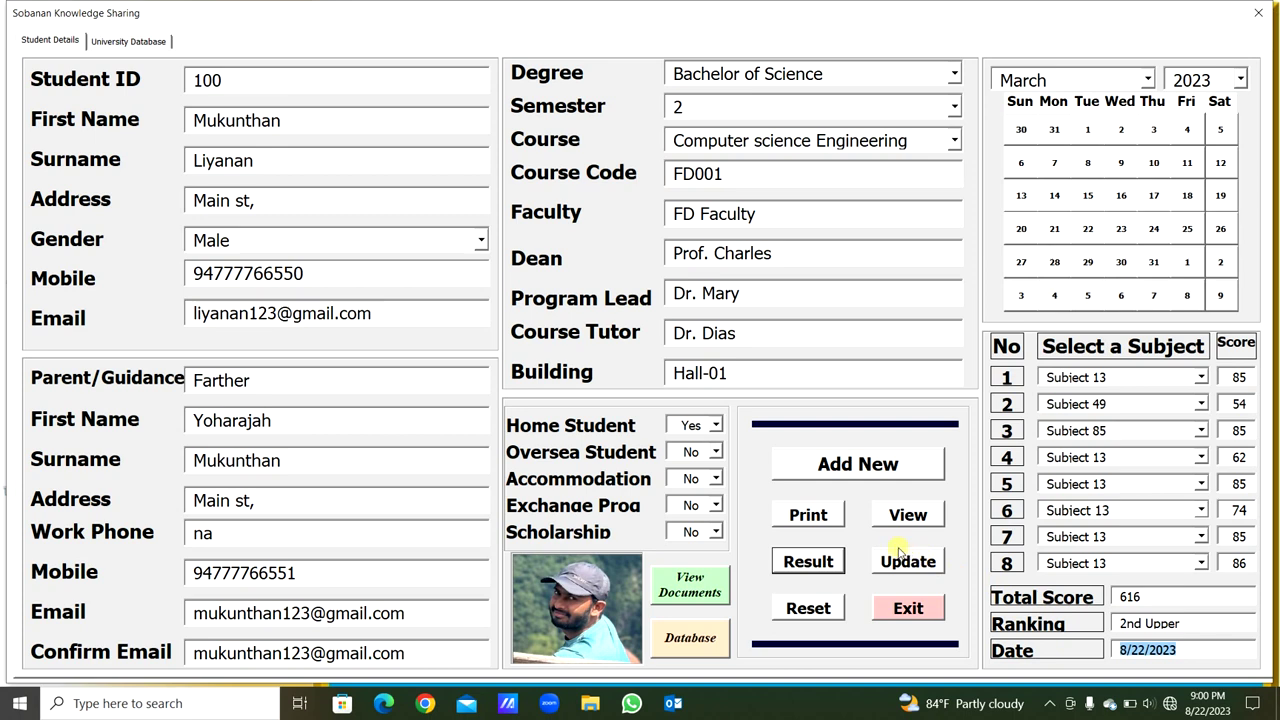
left_click(868, 471)
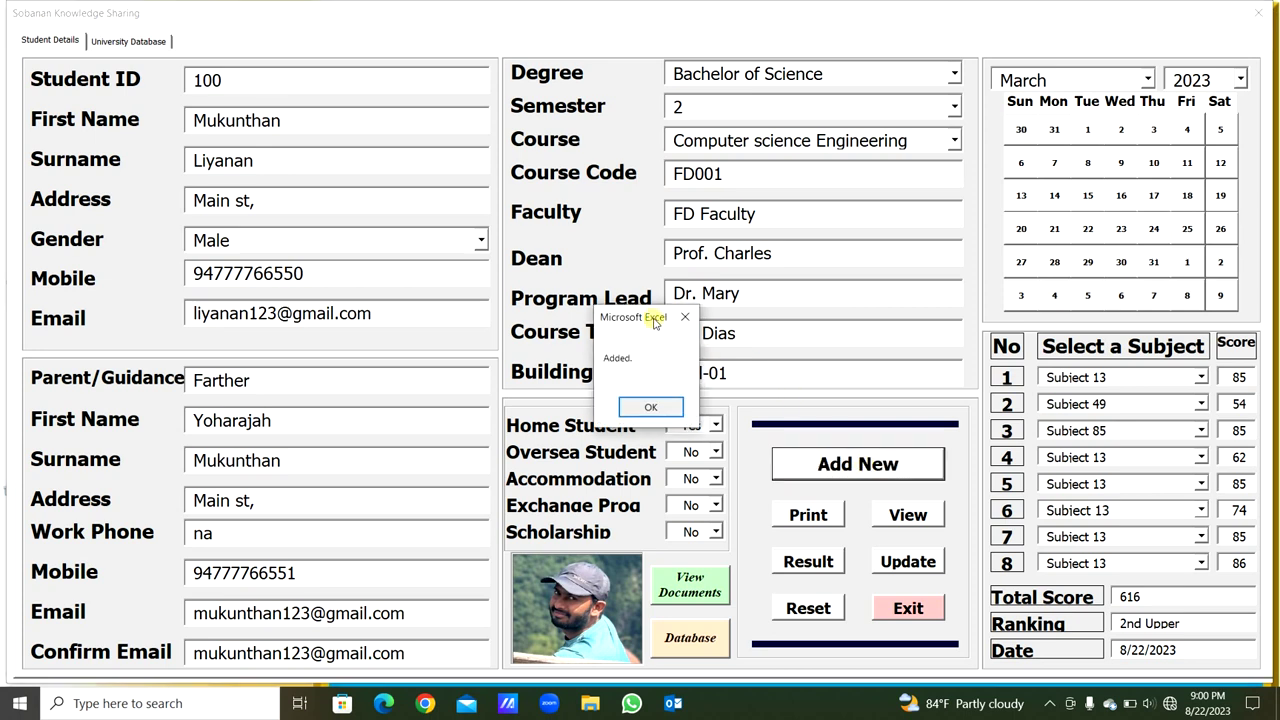
- Dismiss the Added message, load the new record from University Database, and reset the form
left_click_drag(655, 322, 612, 291)
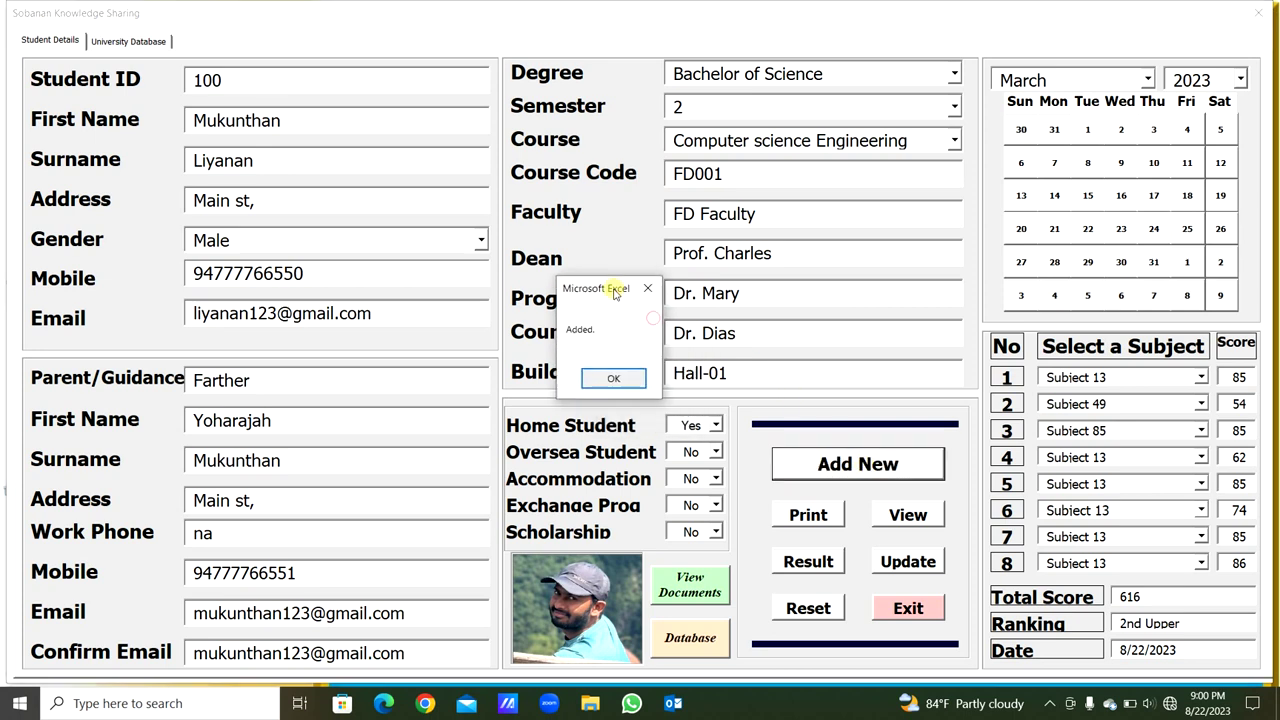
left_click(605, 377)
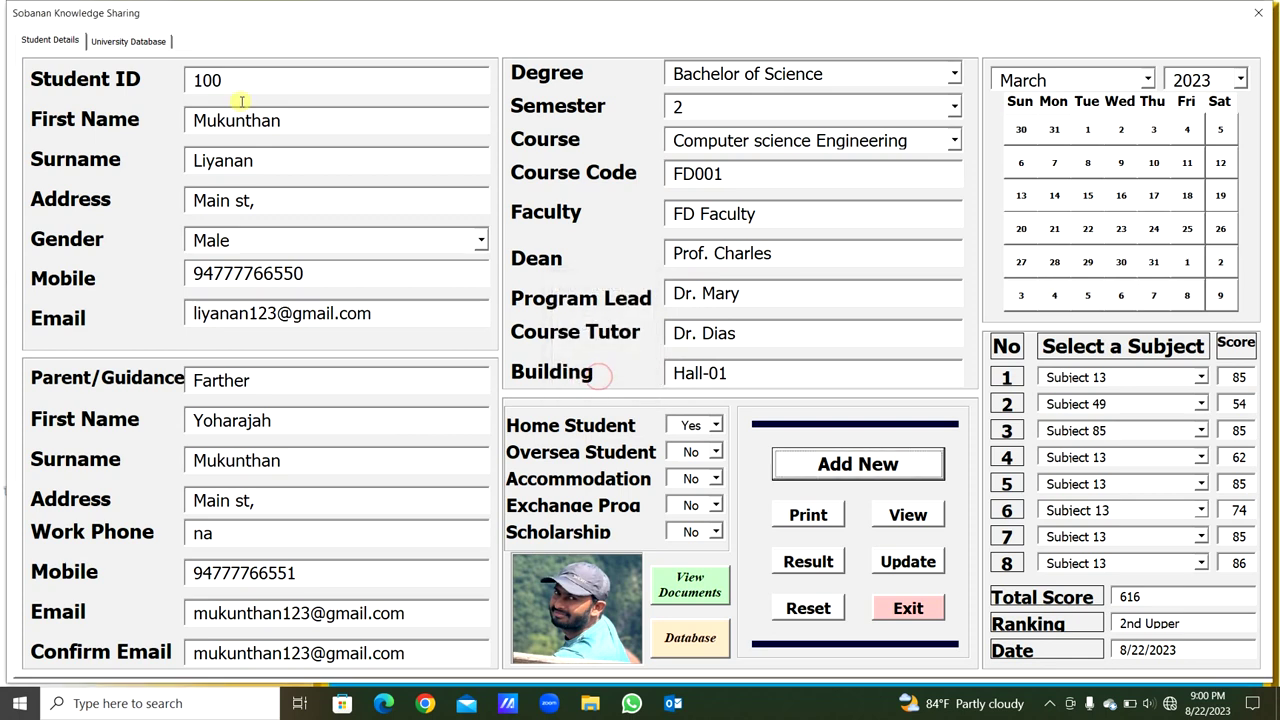
left_click(153, 45)
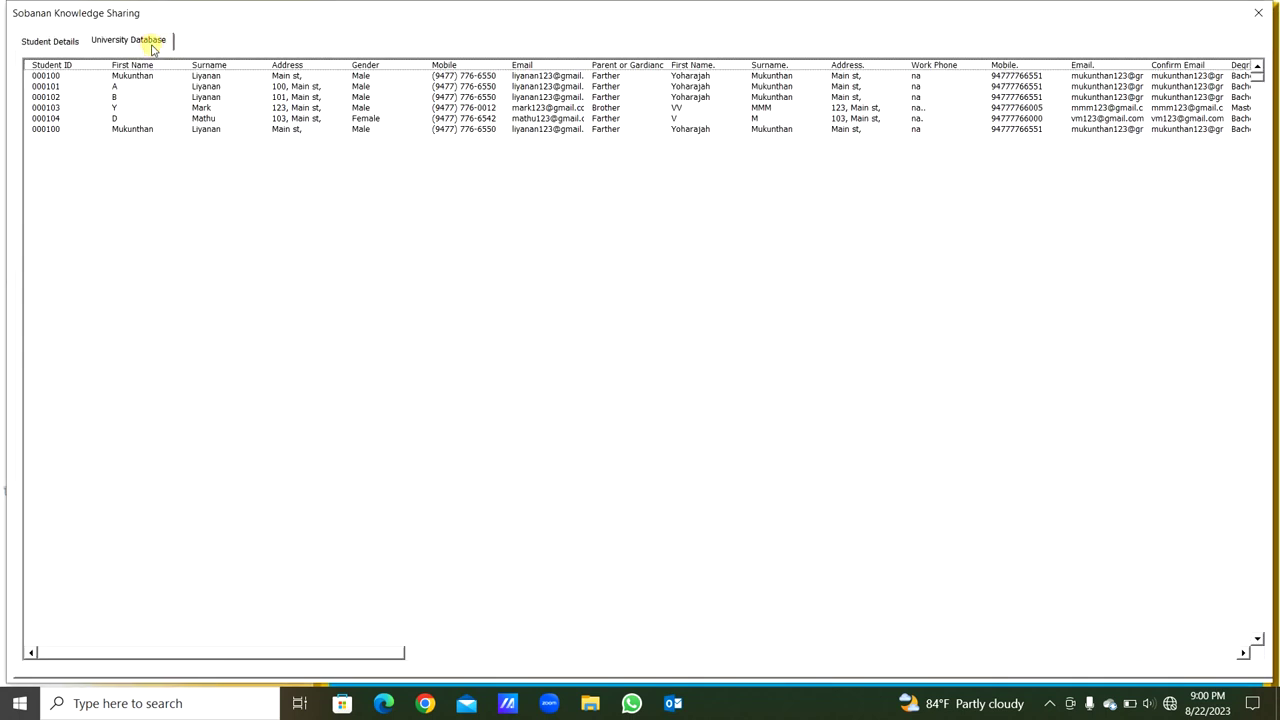
double_click(50, 131)
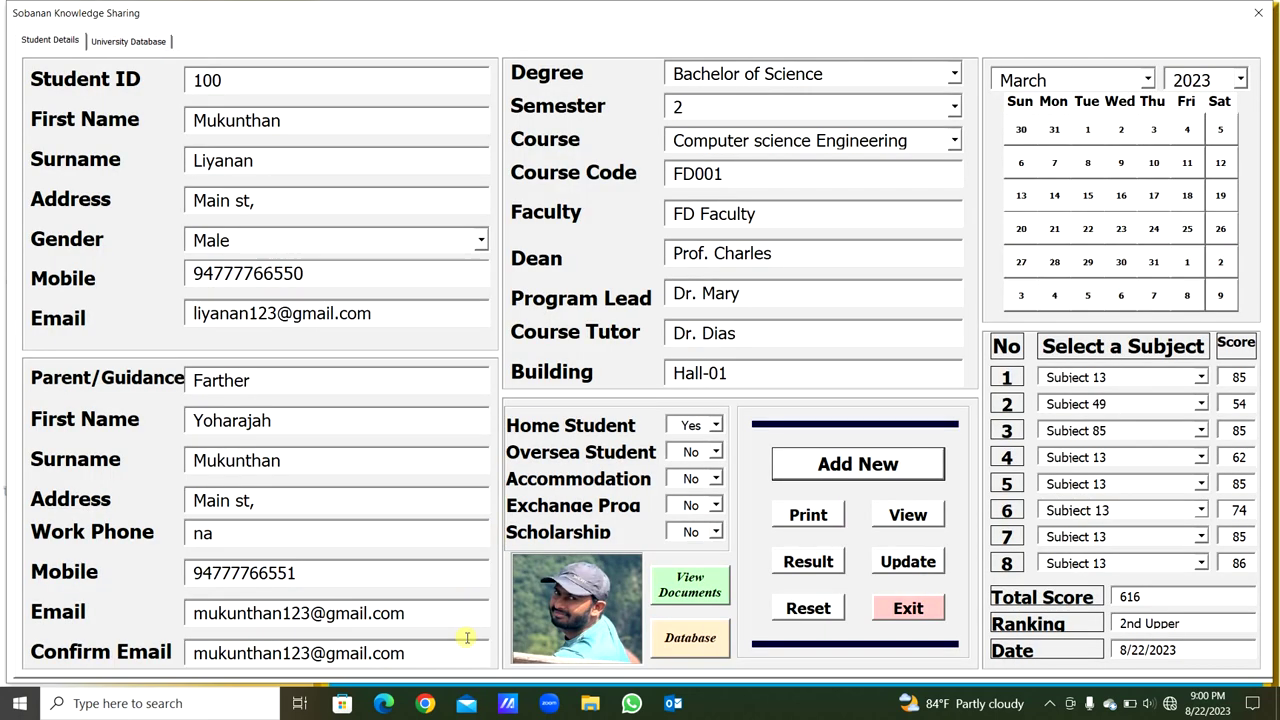
left_click(778, 610)
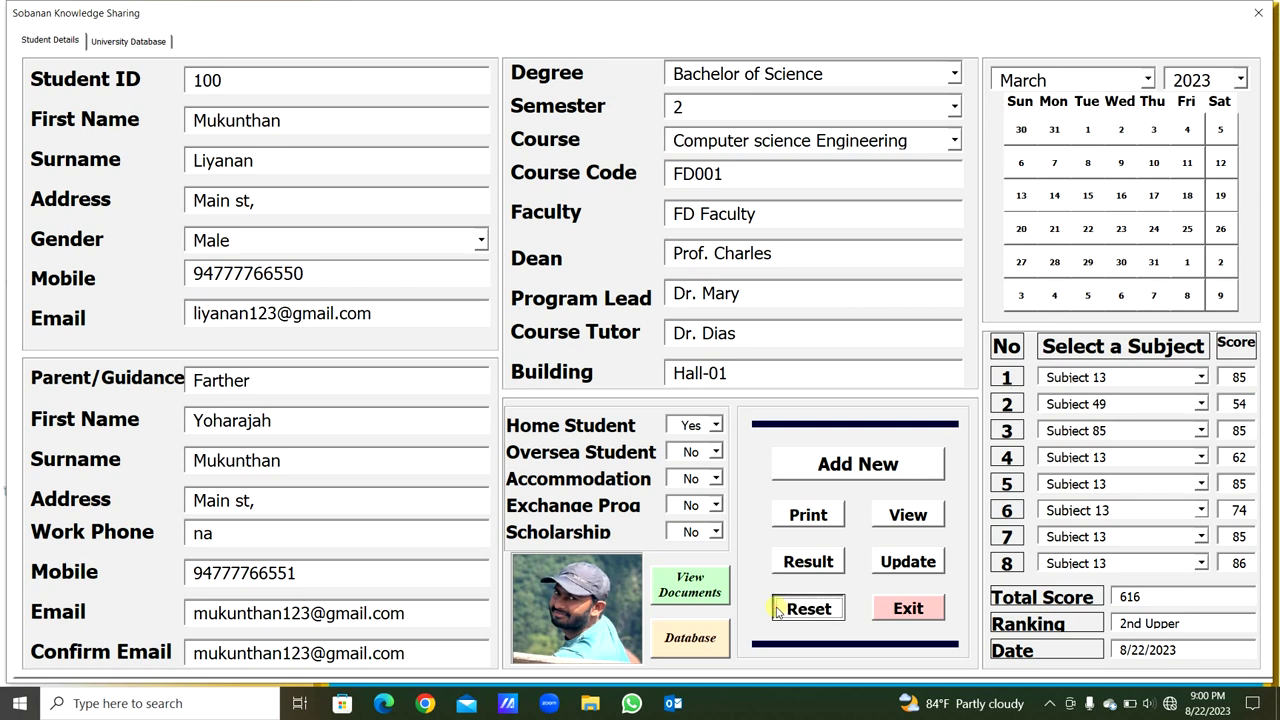
- Browse the University Database records, then return to the blank Student Details form
left_click(471, 77)
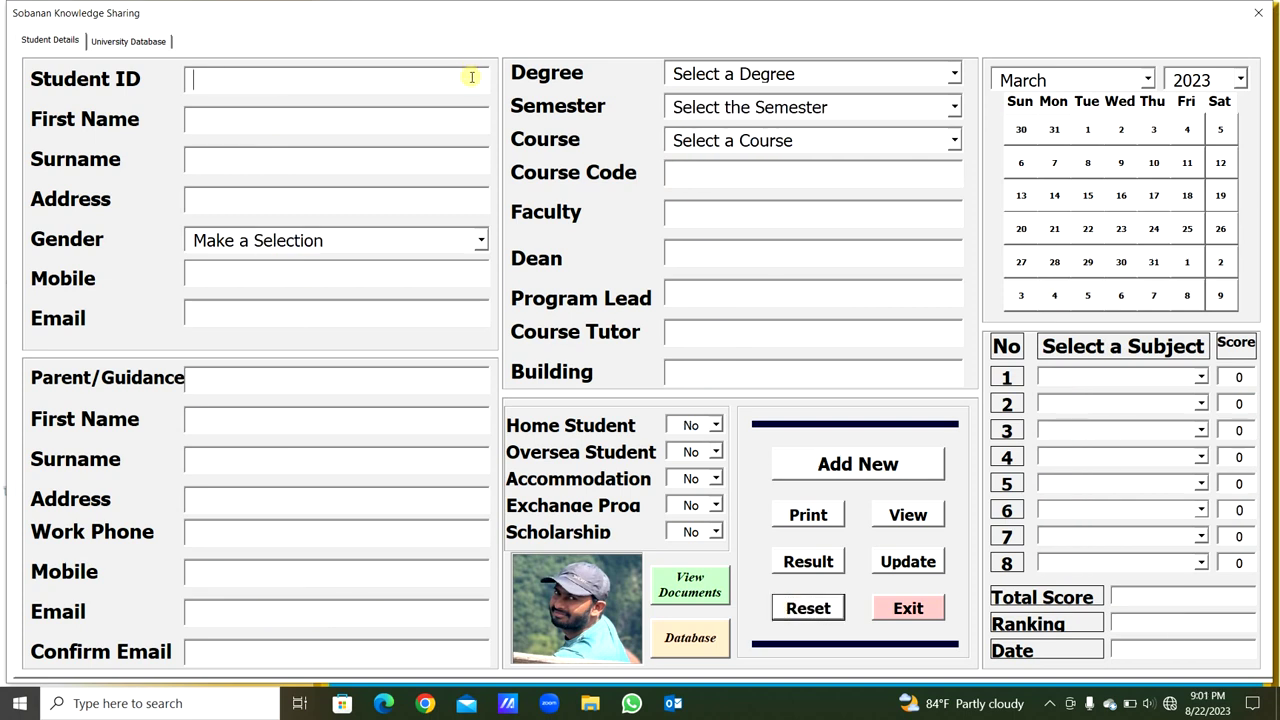
left_click(113, 42)
left_click(46, 76)
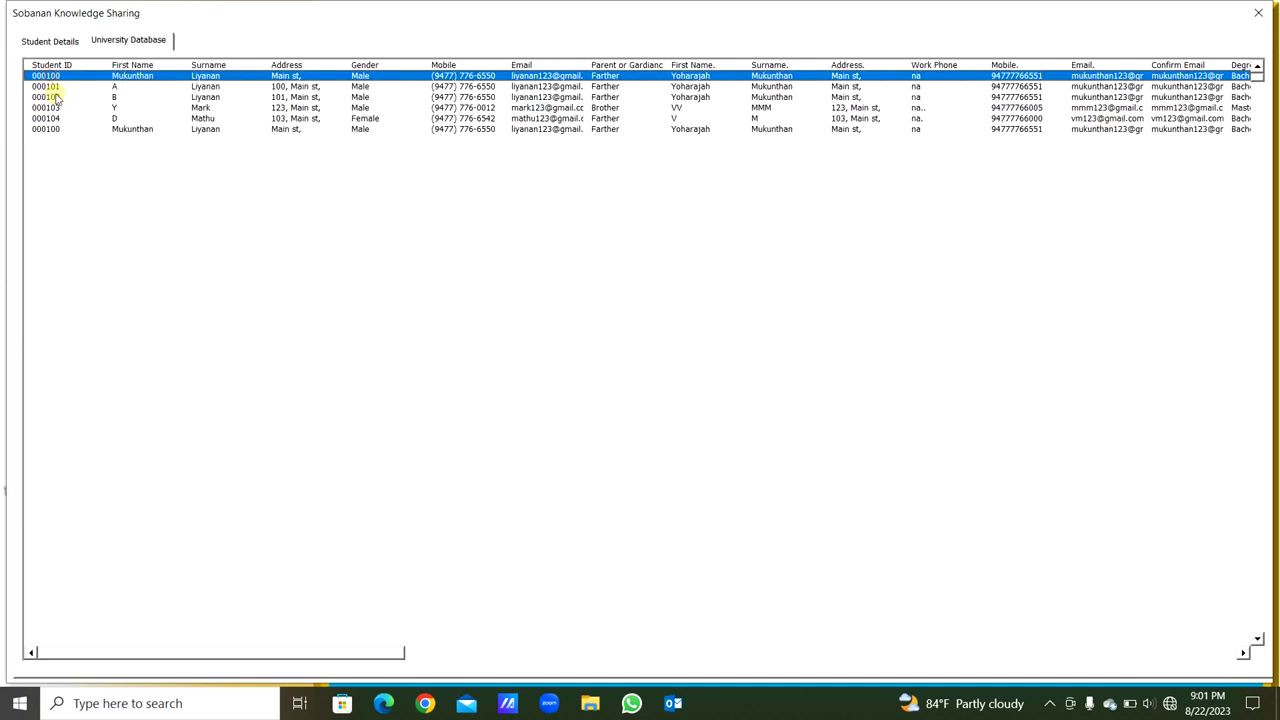
left_click(62, 130)
left_click(84, 149)
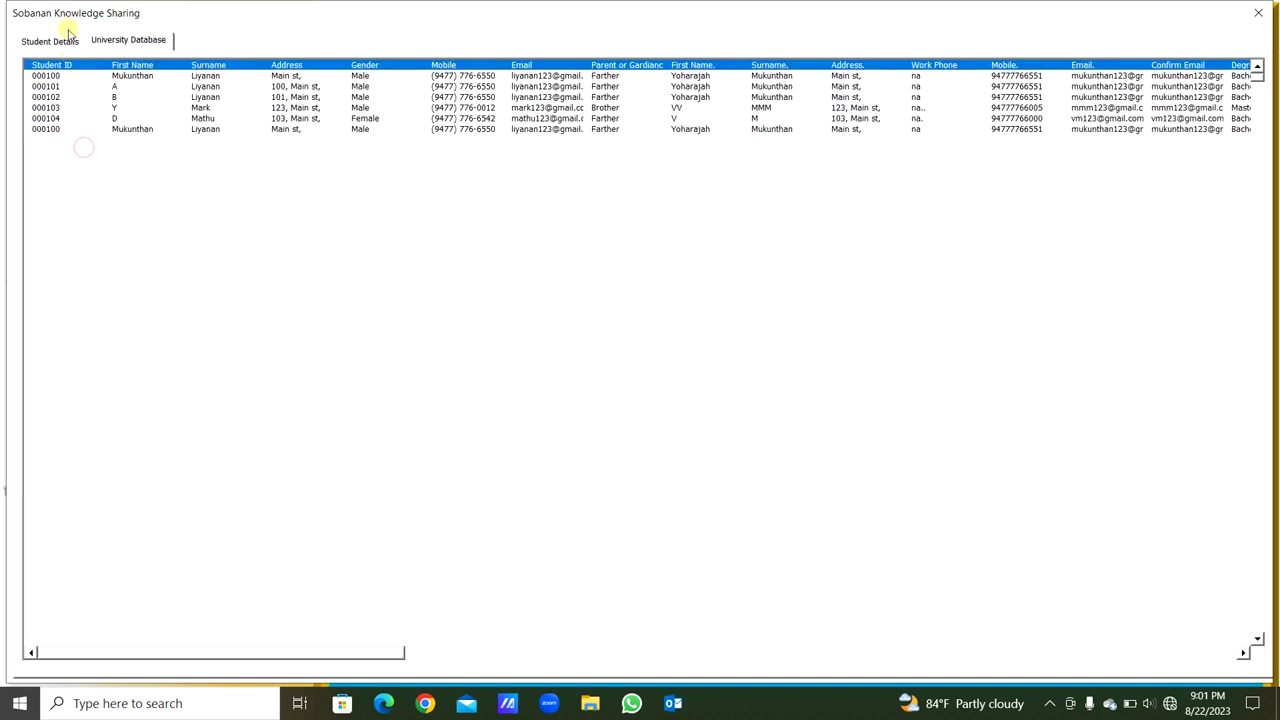
left_click(66, 40)
left_click(227, 86)
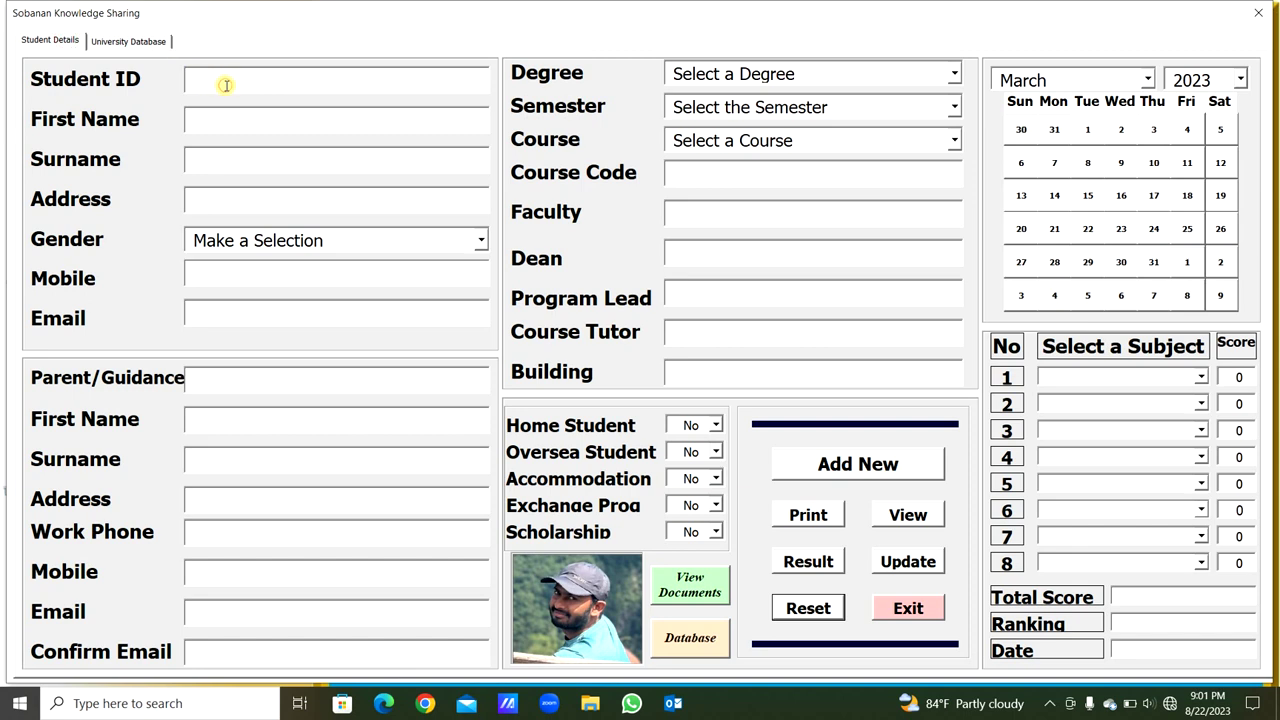
- Reload student 100 with Semester 2, view the scores, and change Subject 1's score from 85 to 87
type("100")
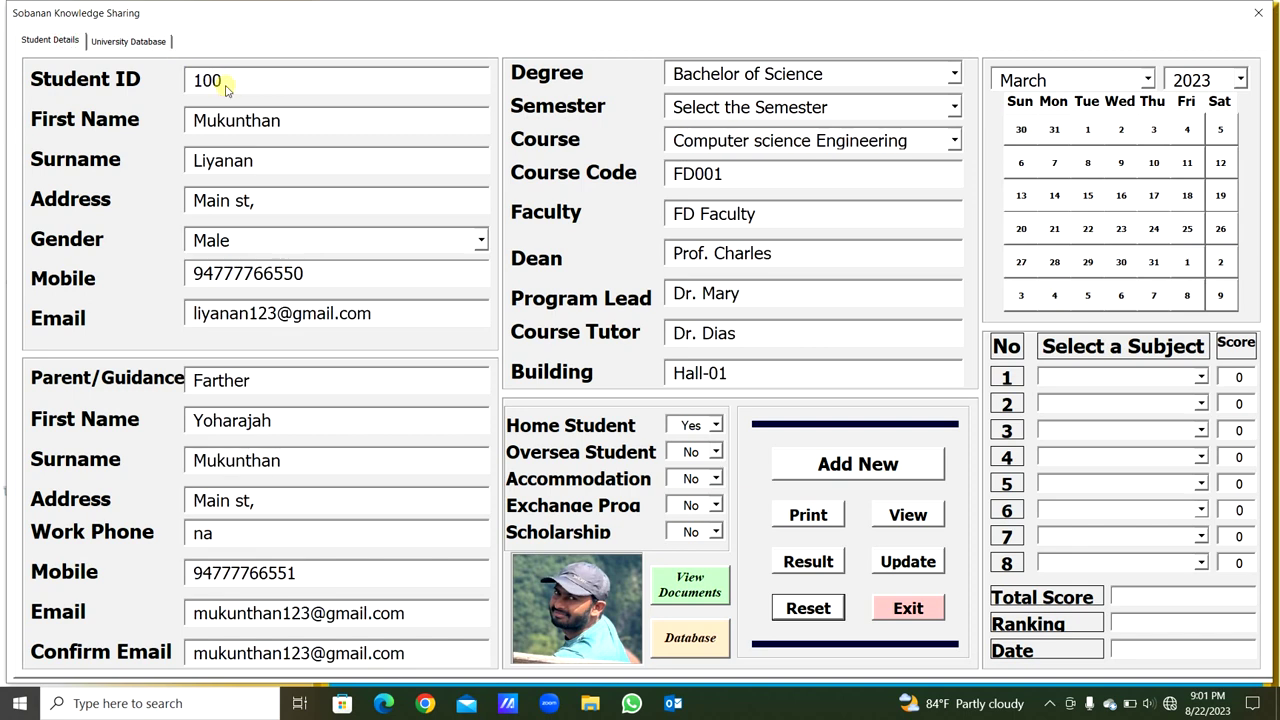
left_click(955, 107)
left_click(926, 149)
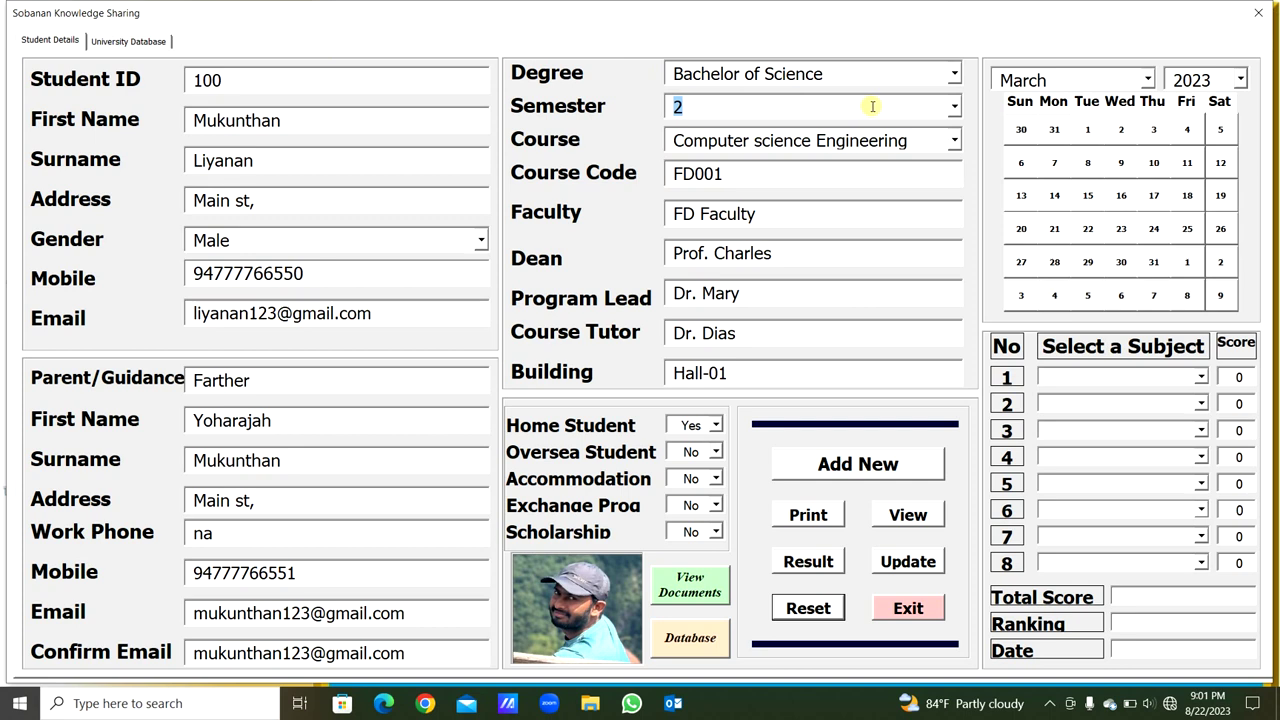
left_click(910, 516)
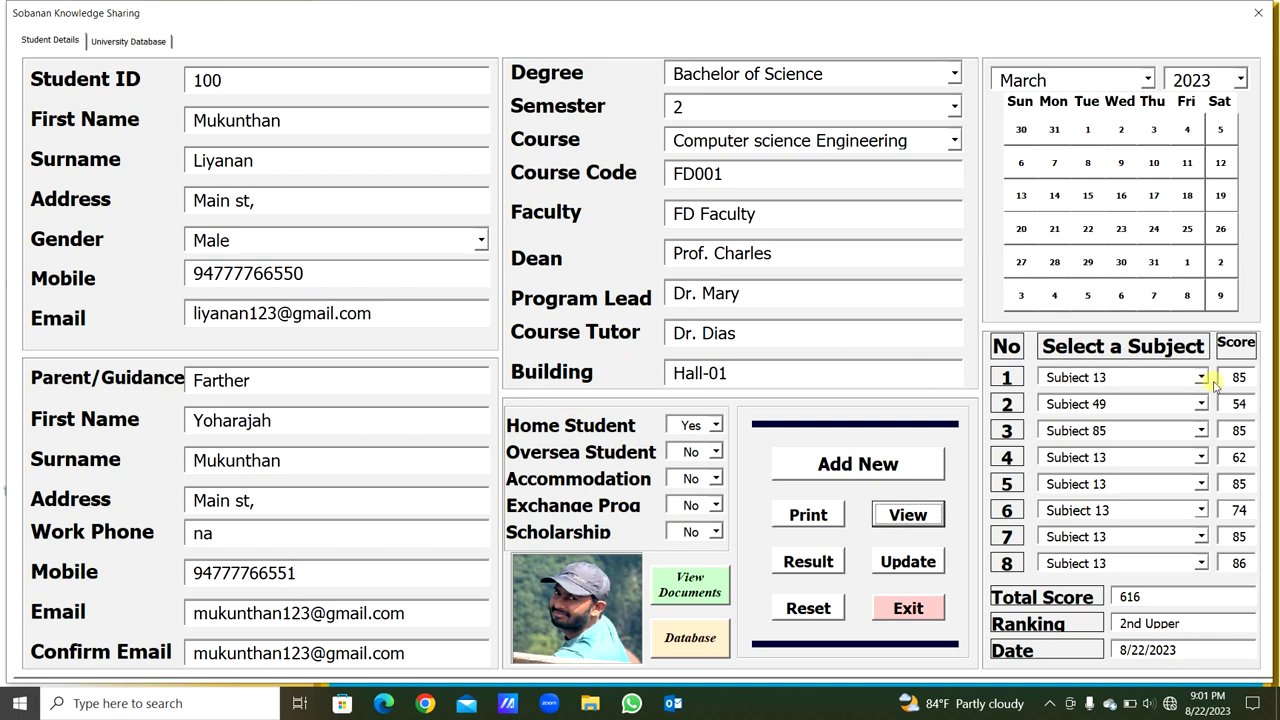
left_click_drag(1250, 378, 1218, 376)
type("87")
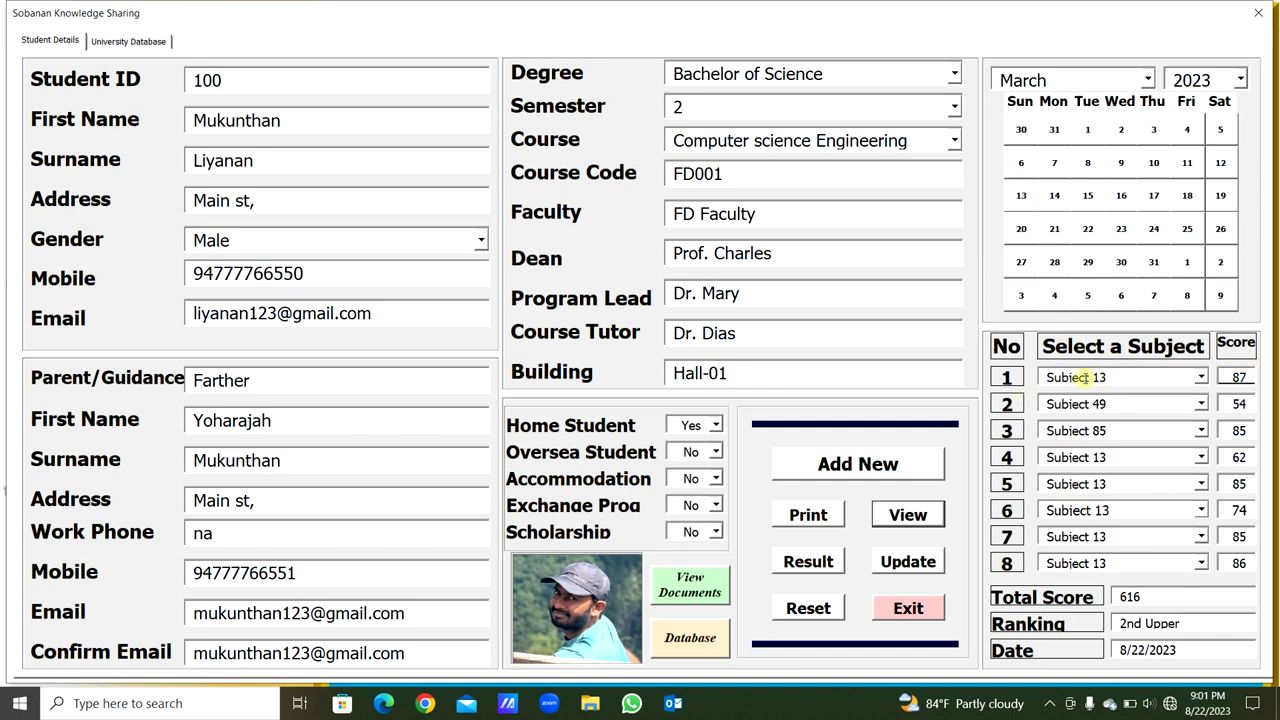
- Update student 100's record, confirm, and verify Score1 reads 87 in University Database
left_click(908, 562)
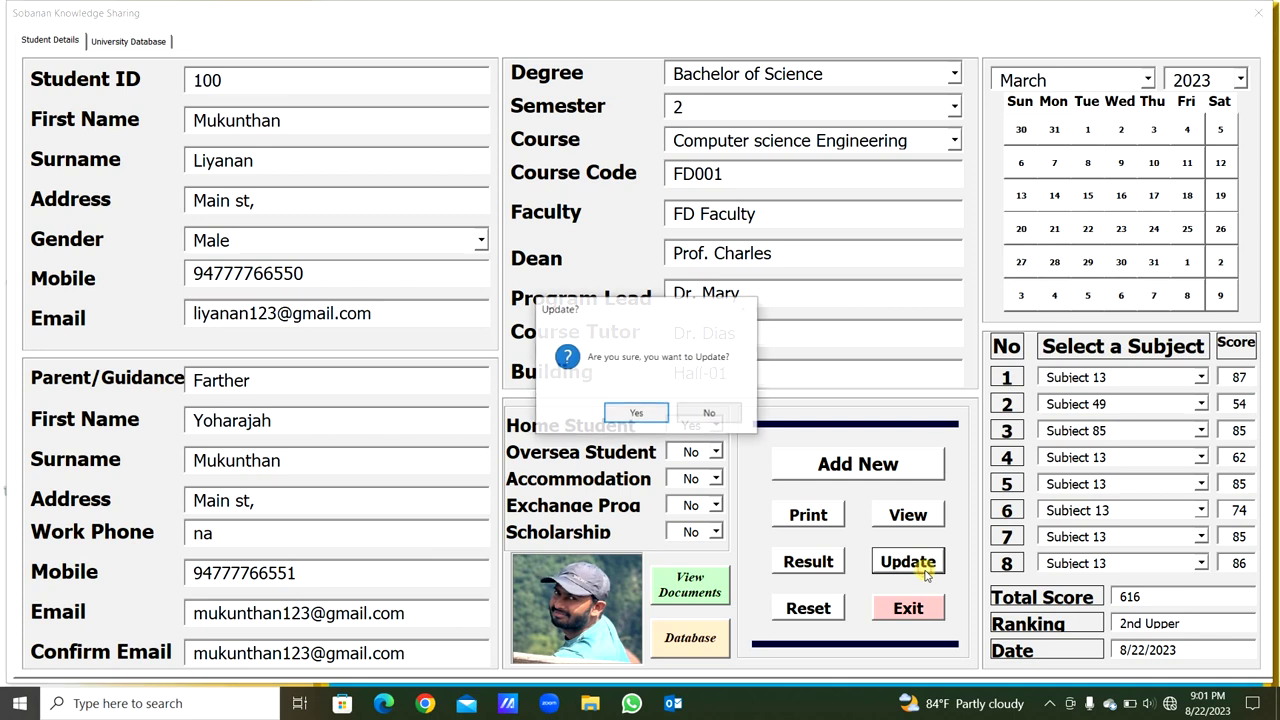
left_click(636, 413)
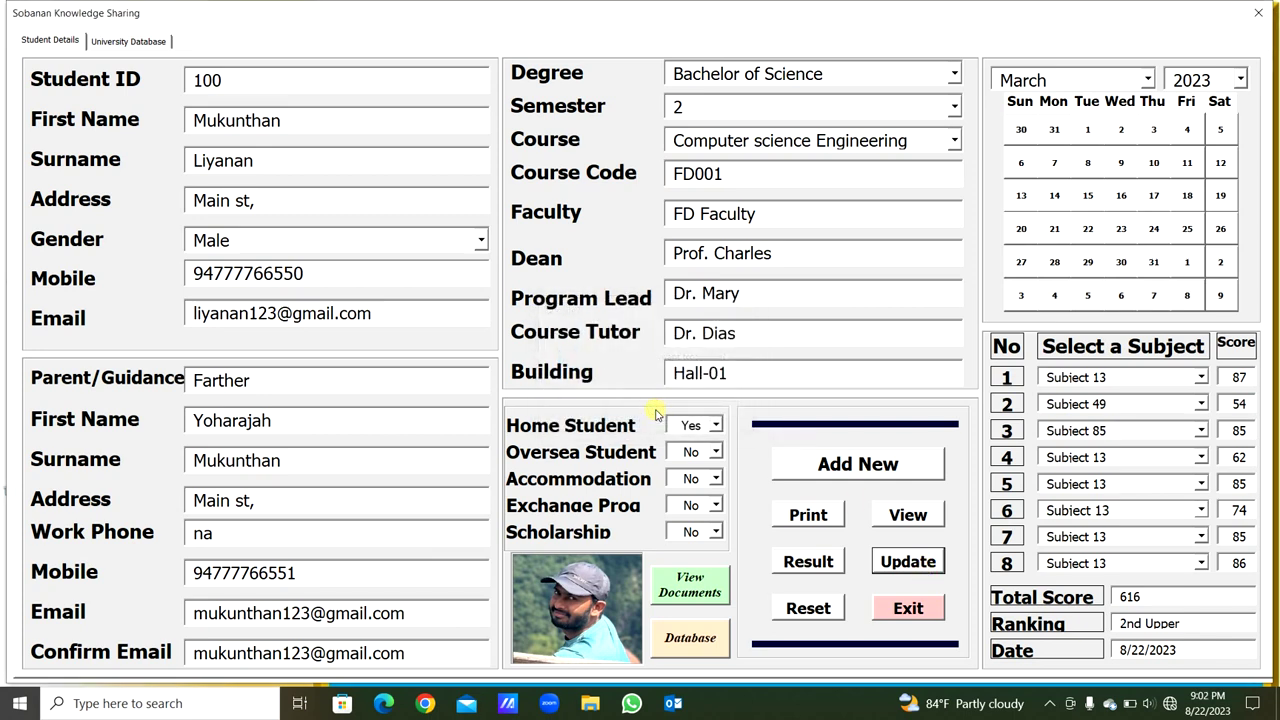
left_click(155, 40)
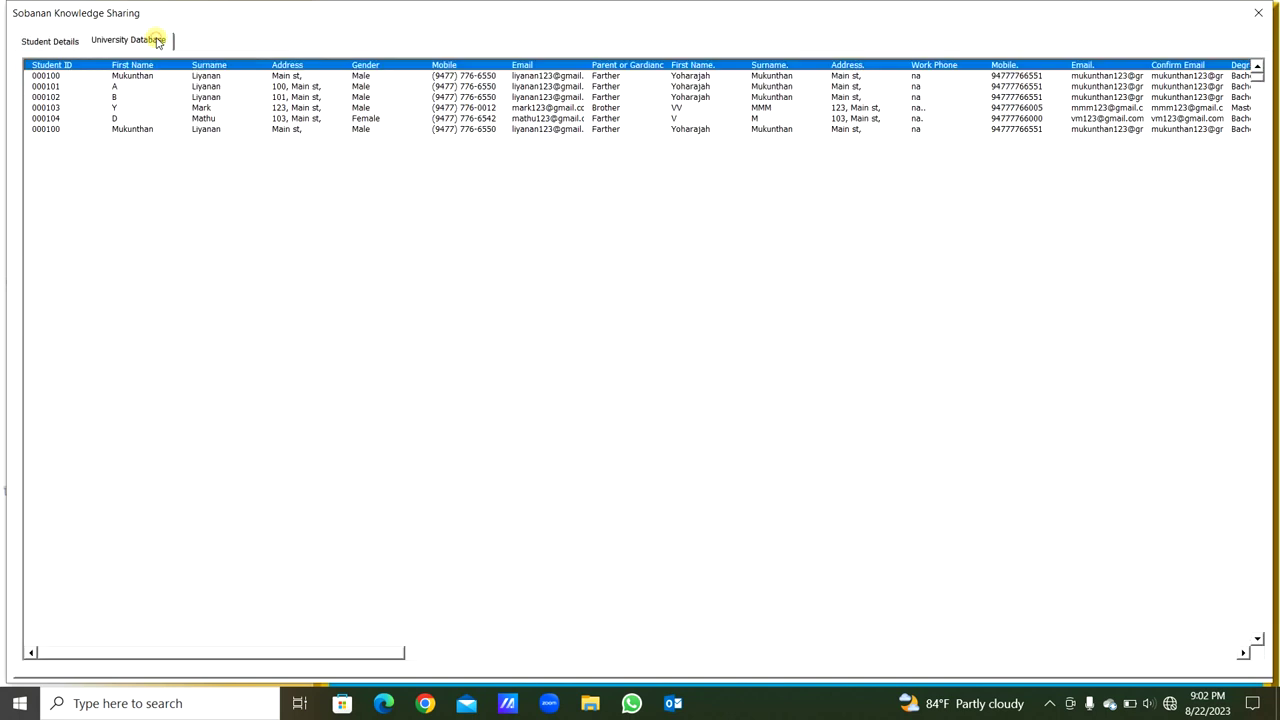
left_click(48, 129)
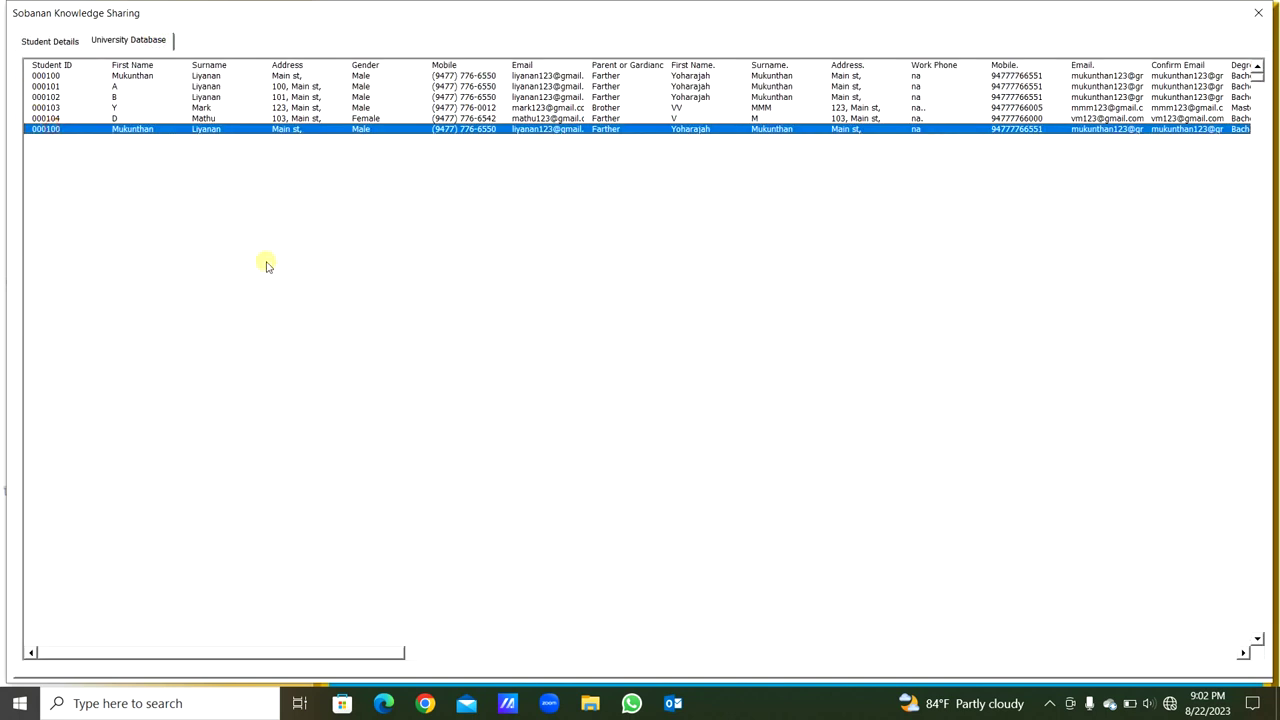
left_click_drag(397, 651, 1067, 651)
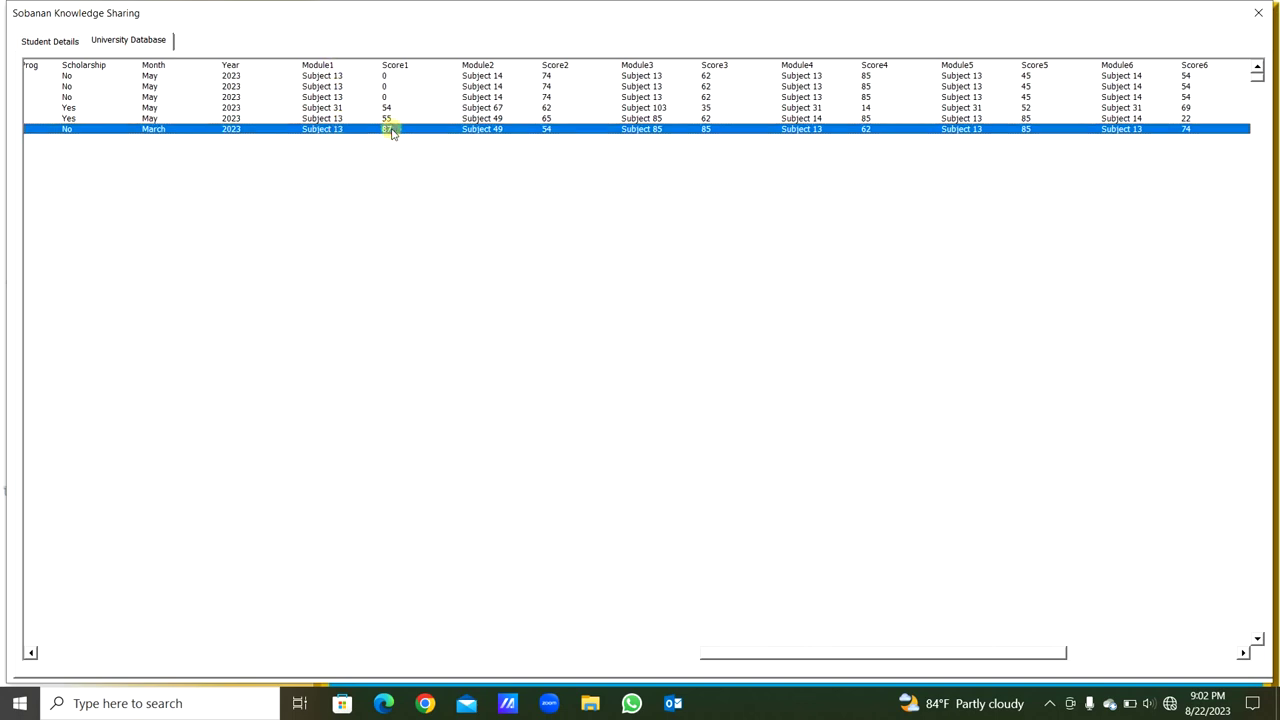
left_click(50, 40)
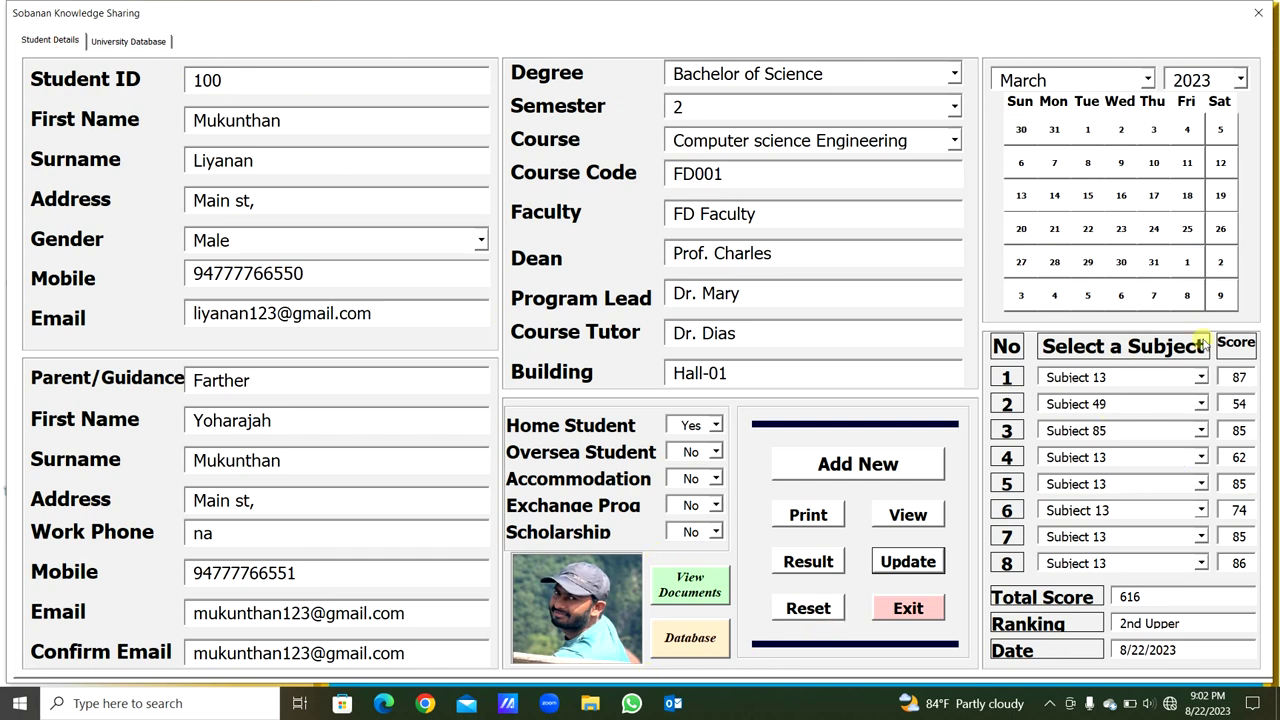
- Reset the form, dismiss the message, and reload student 100's details by entering ID 100
left_click(835, 607)
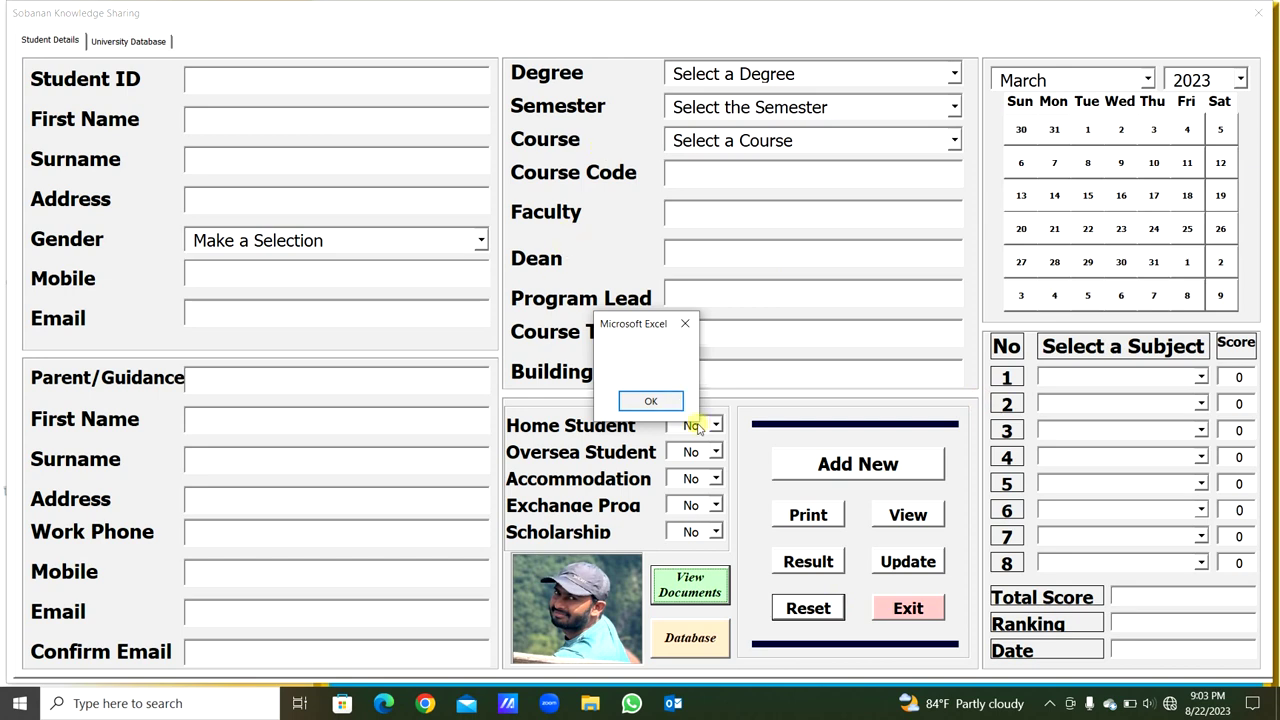
left_click(668, 400)
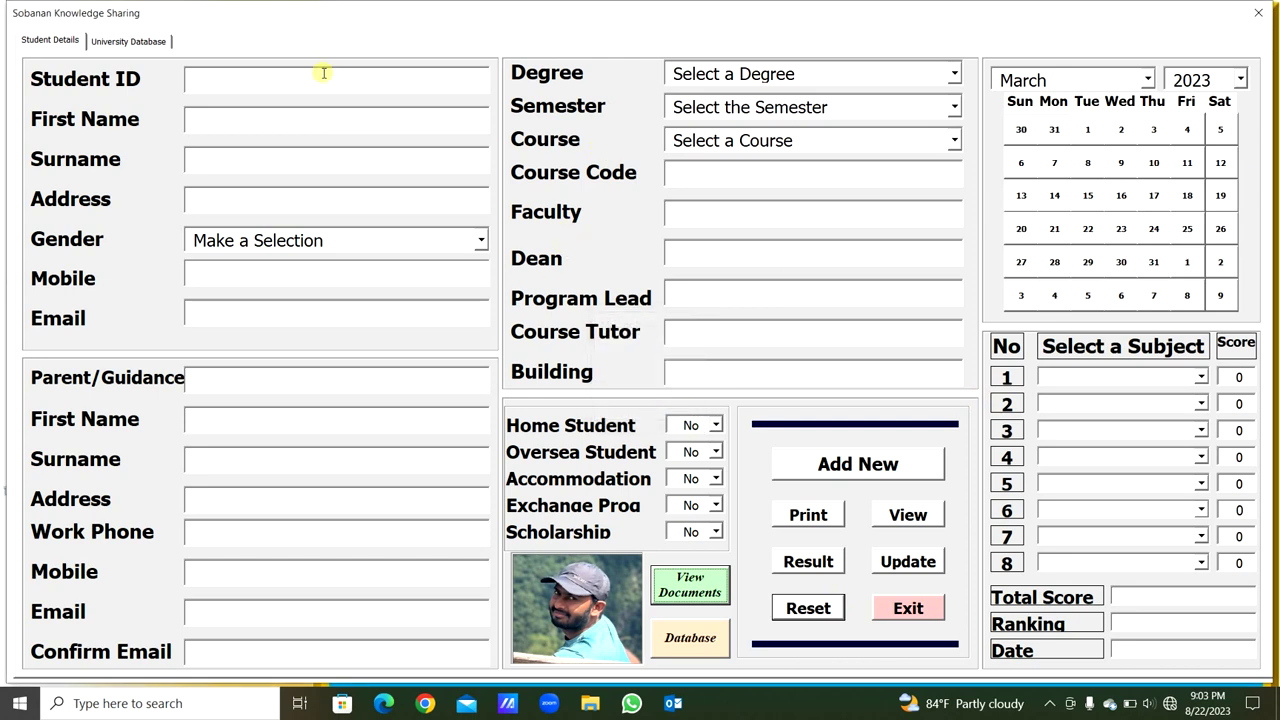
left_click(324, 73)
type("100")
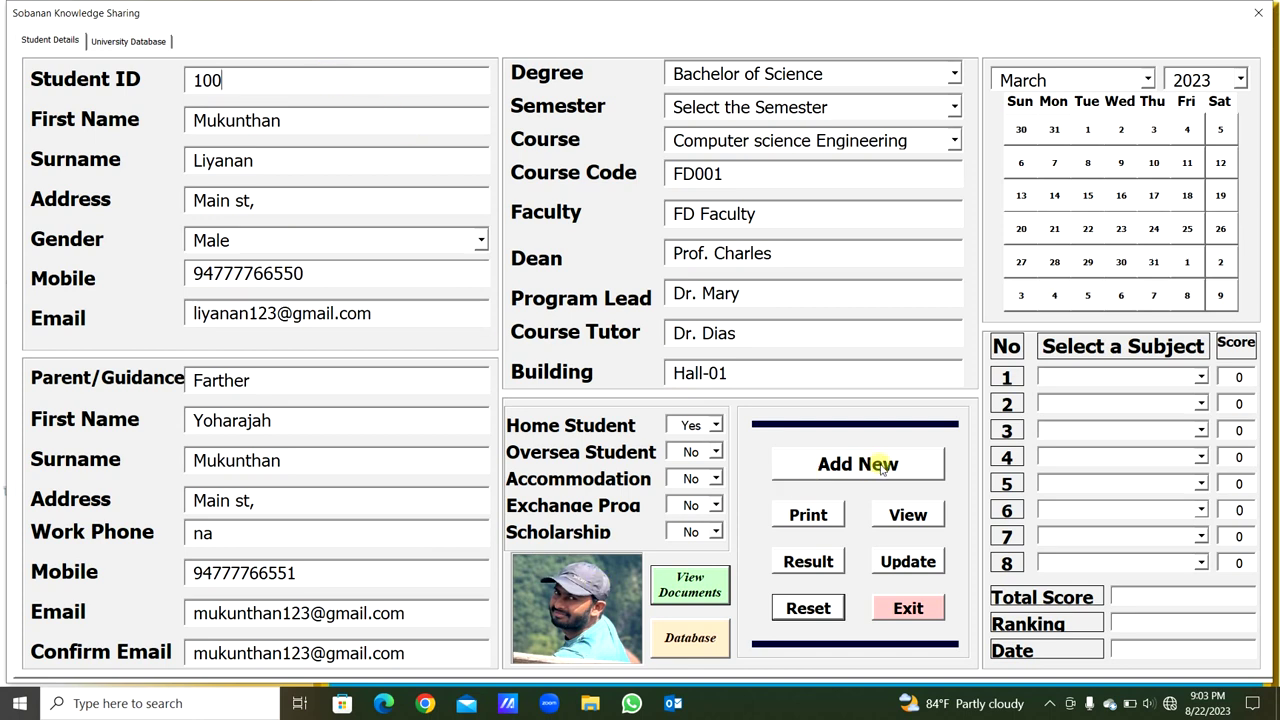
- Choose text.xlsx from student 100's documents folder and dismiss the file-path message
left_click(703, 591)
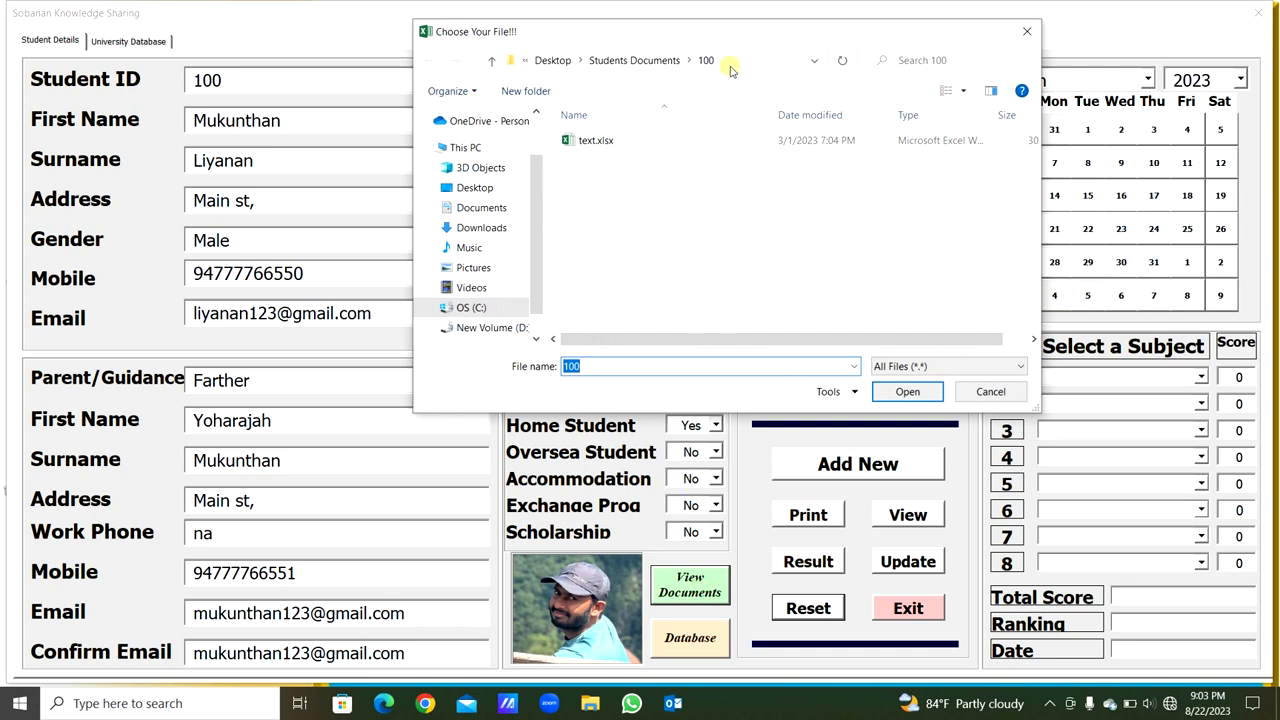
left_click(595, 140)
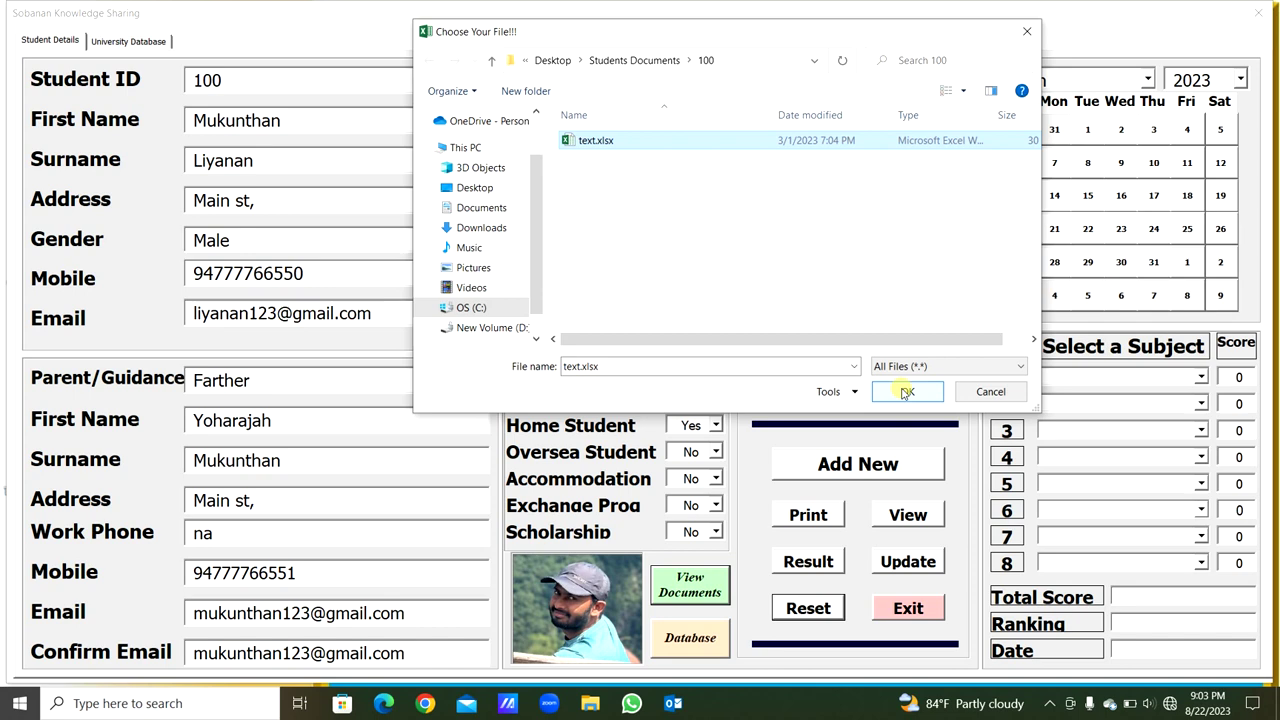
left_click(668, 204)
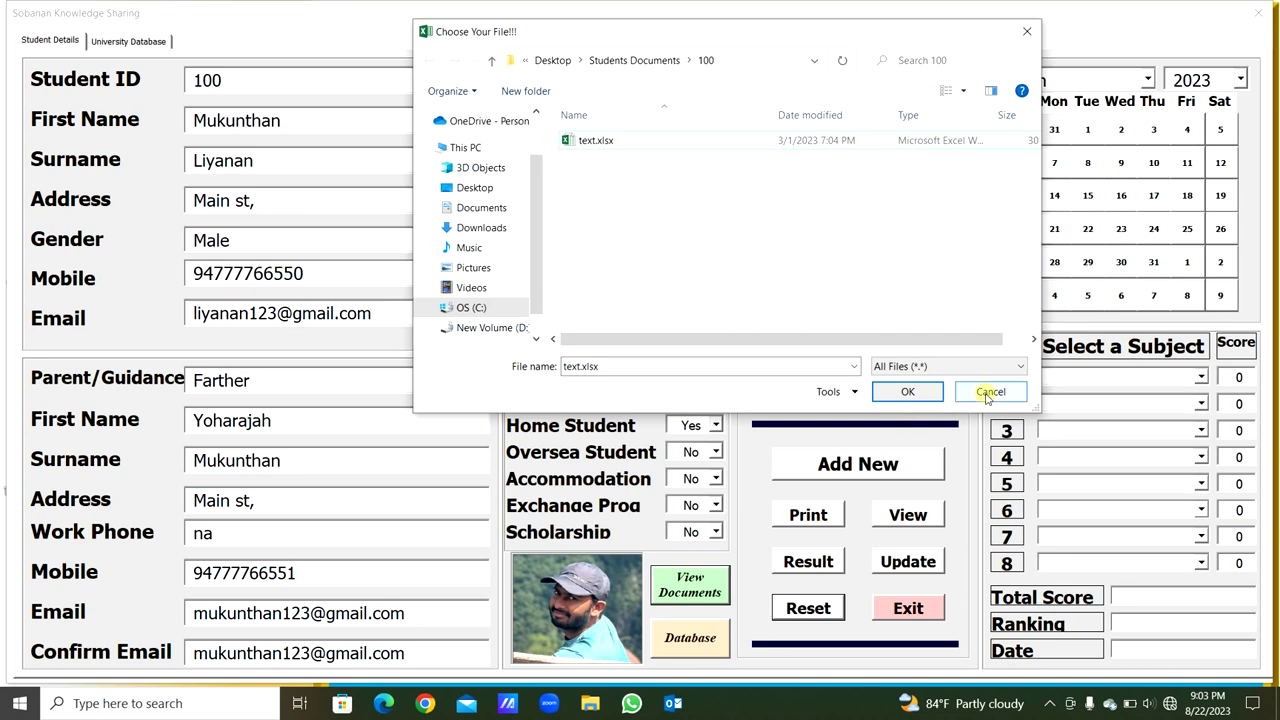
left_click(685, 143)
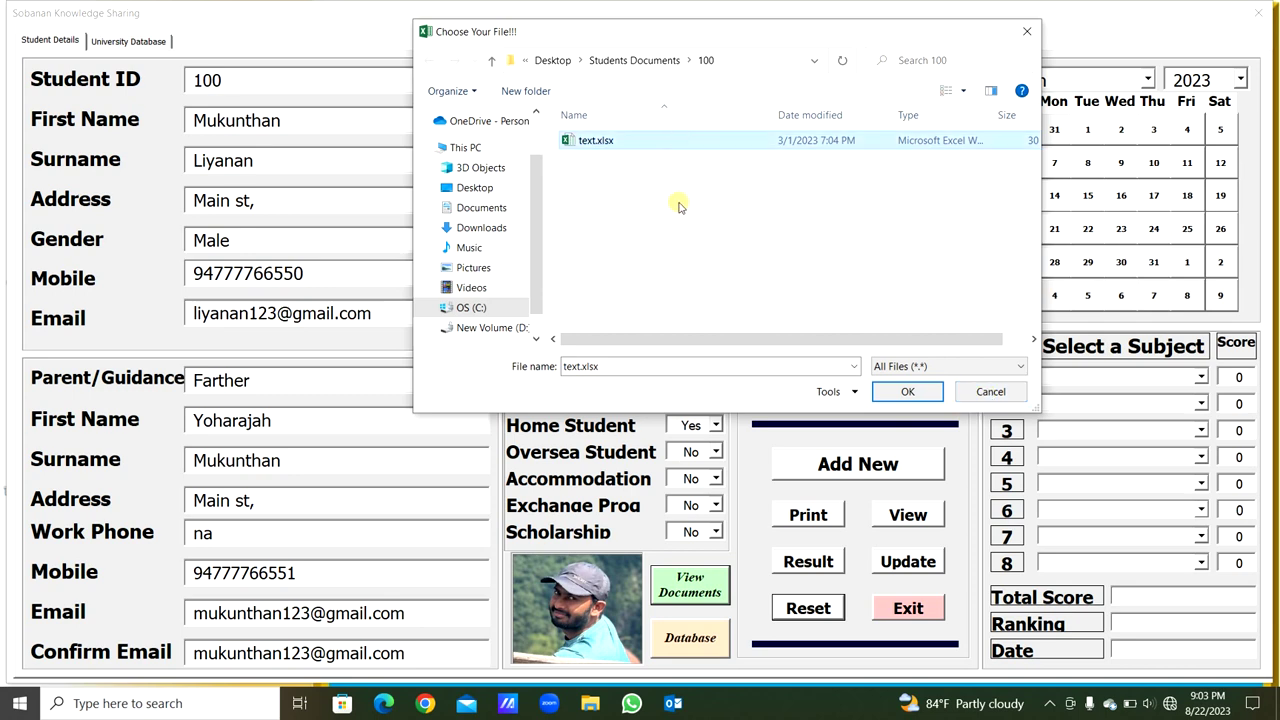
left_click(922, 393)
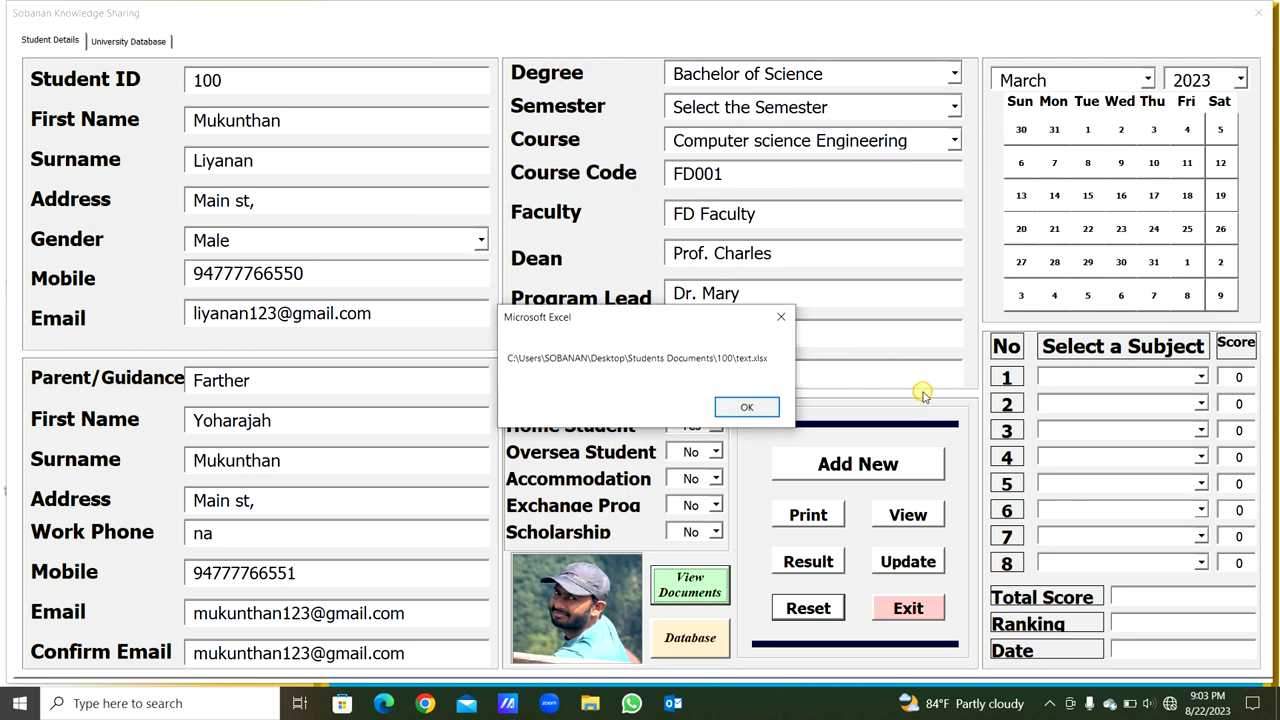
left_click(750, 407)
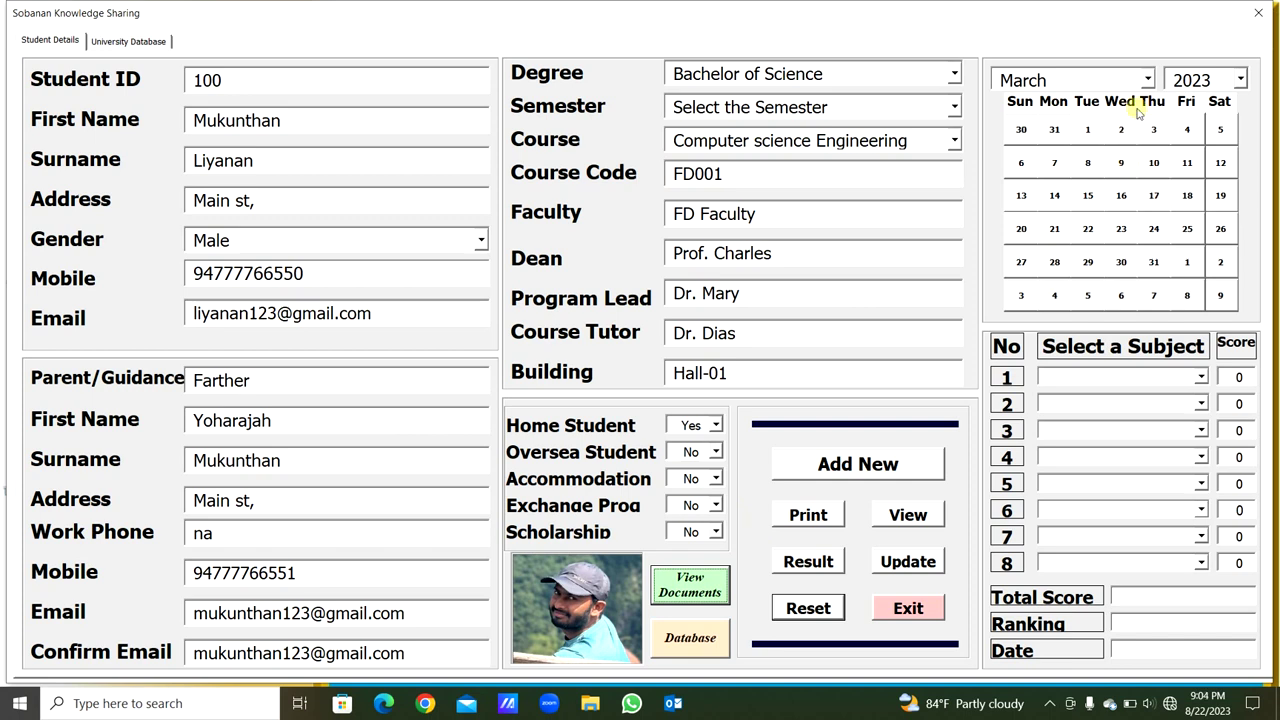
- Open the student database workbook from the form, confirming Yes
left_click(800, 145)
left_click(703, 645)
left_click(697, 640)
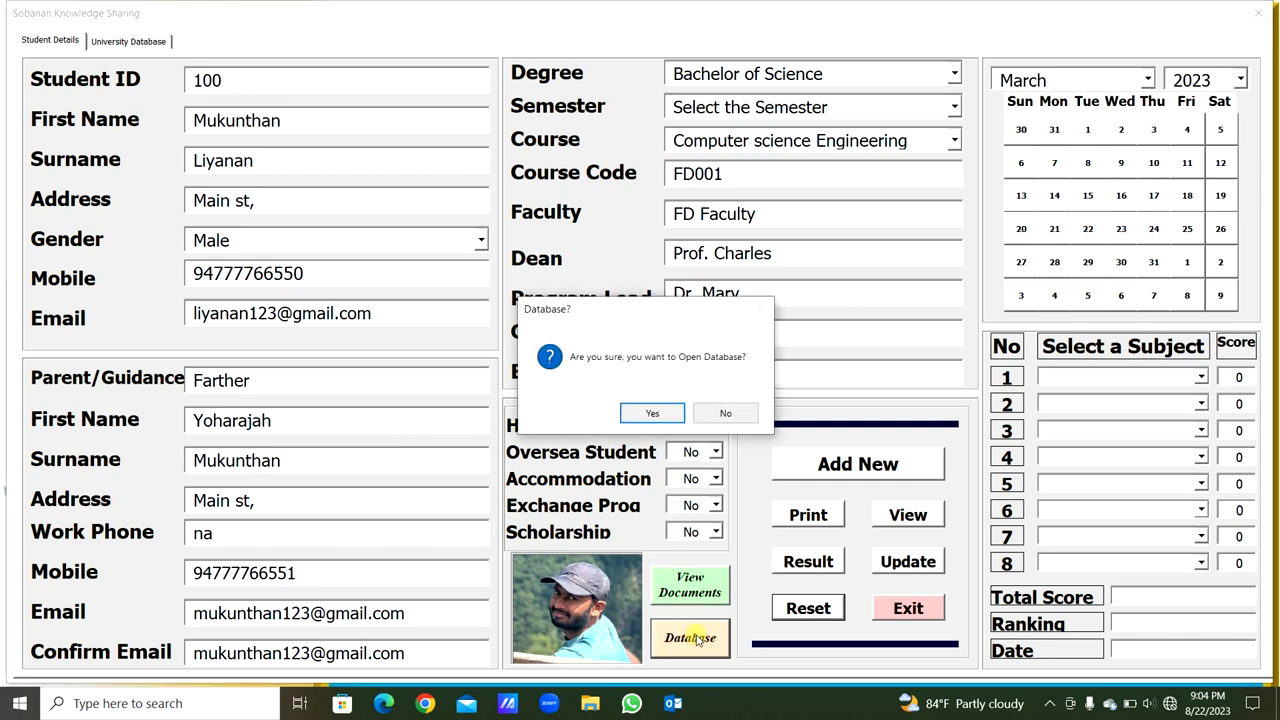
left_click(652, 413)
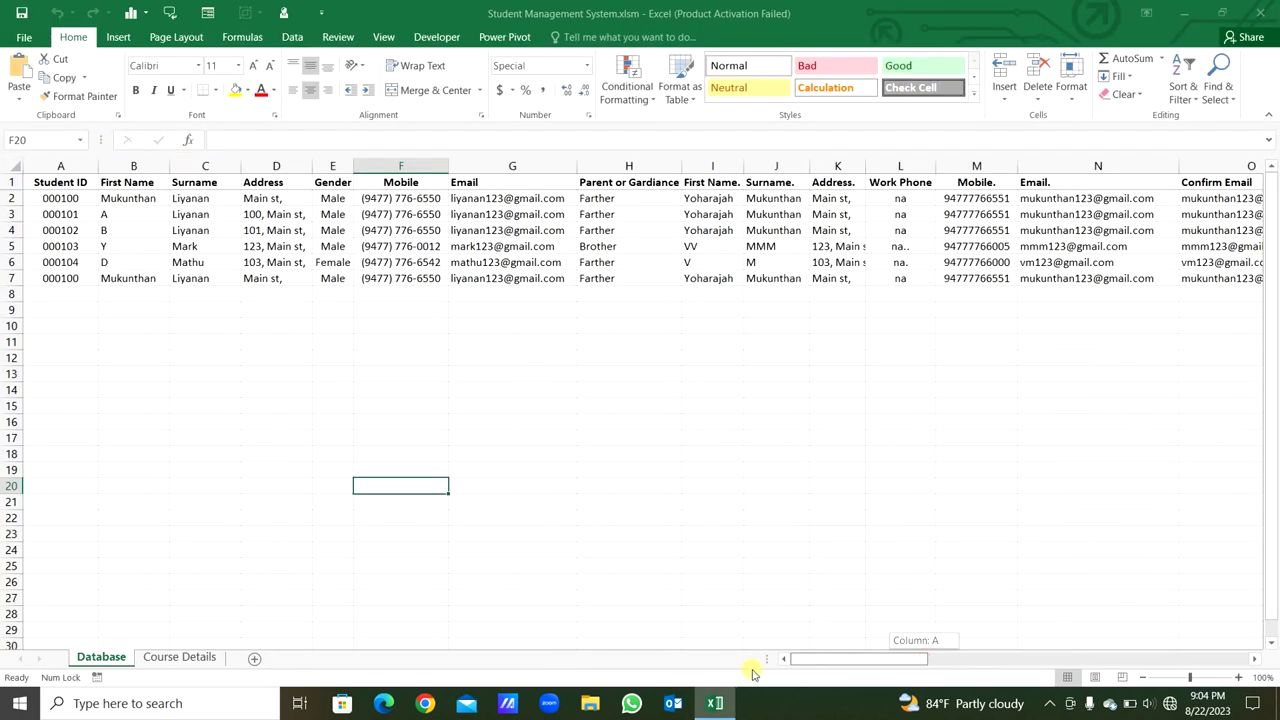
- Inspect the Course Details data (C3:I19), return to the Database sheet, and open the VBA editor
left_click_drag(752, 673, 263, 686)
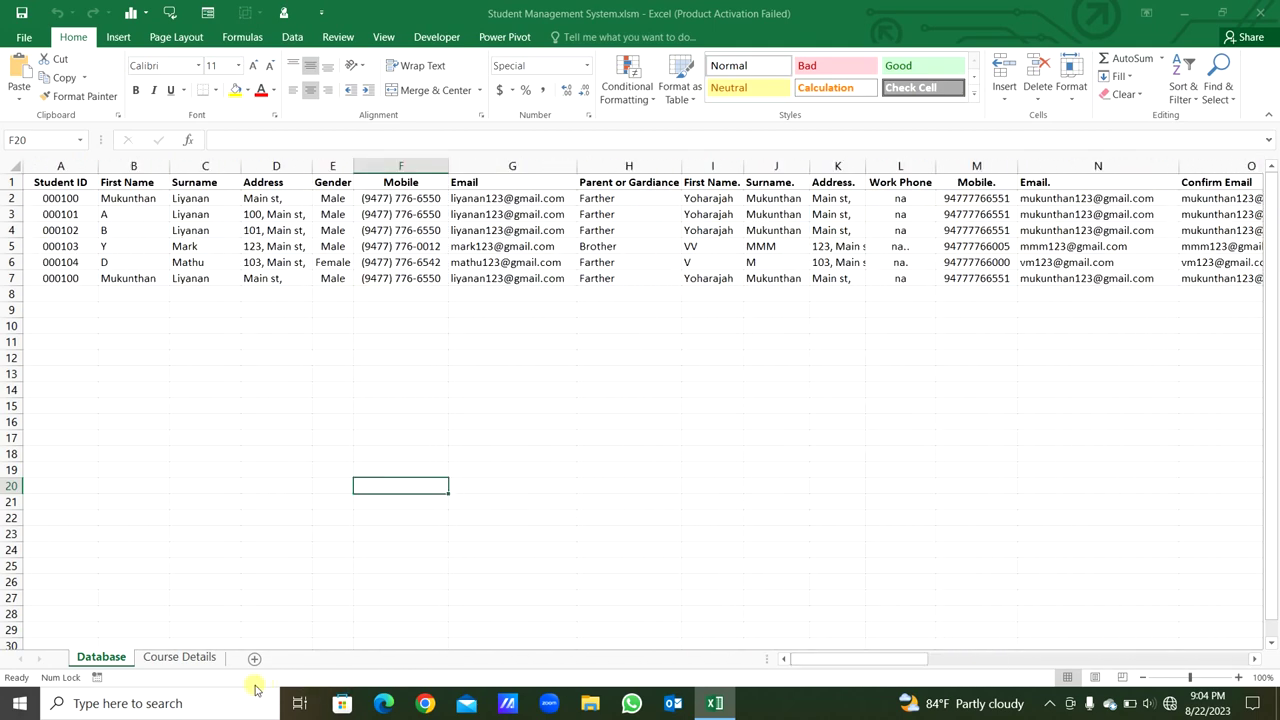
left_click(179, 657)
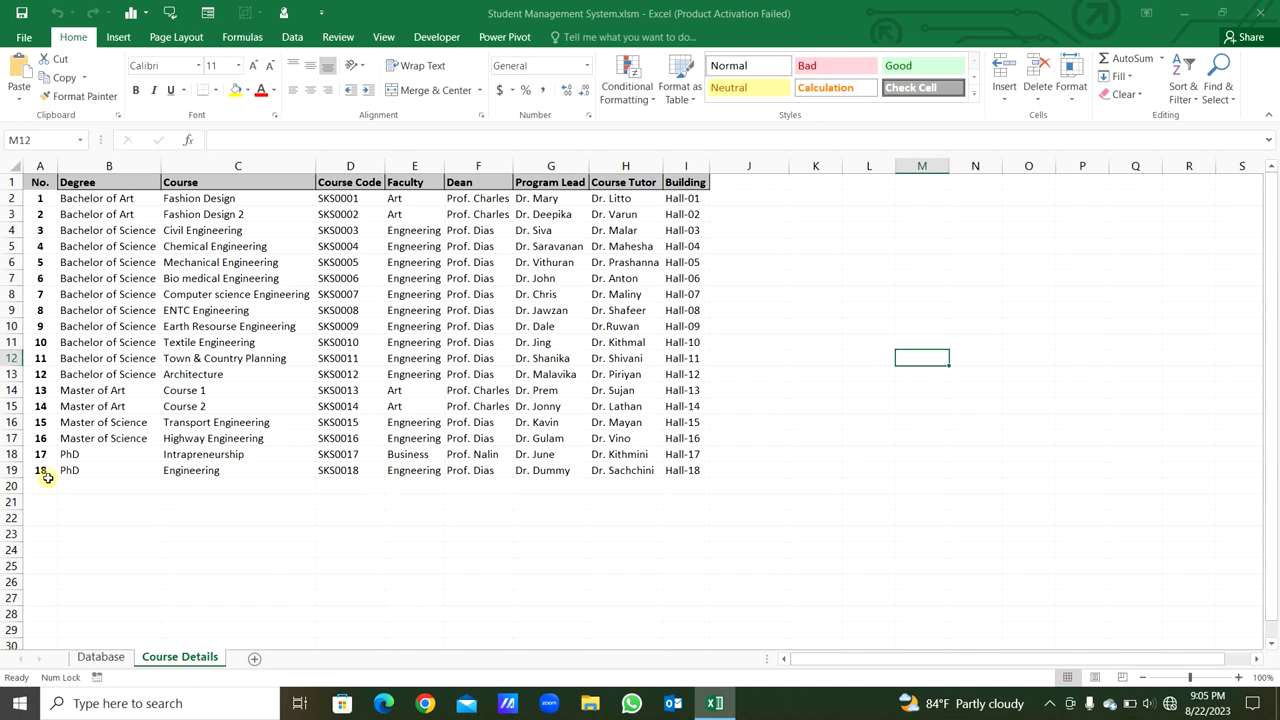
left_click_drag(36, 487, 690, 540)
left_click_drag(698, 466, 200, 216)
left_click(110, 660)
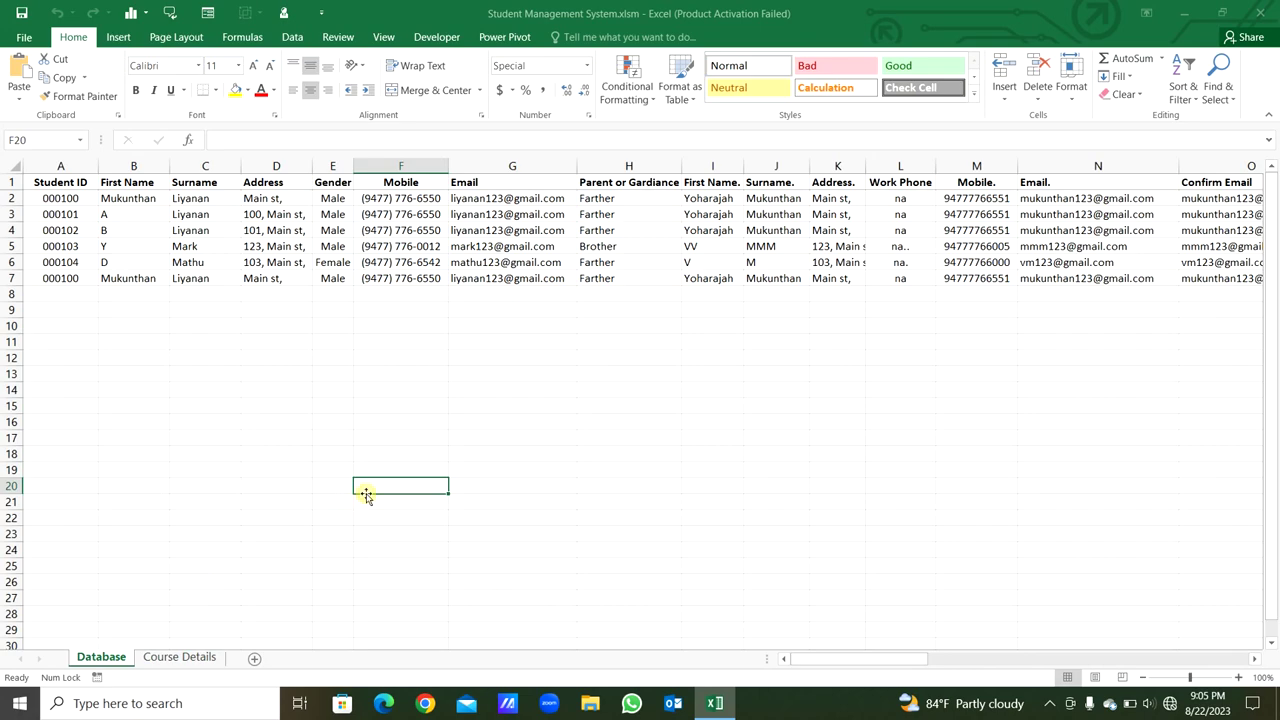
key("alt+F11")
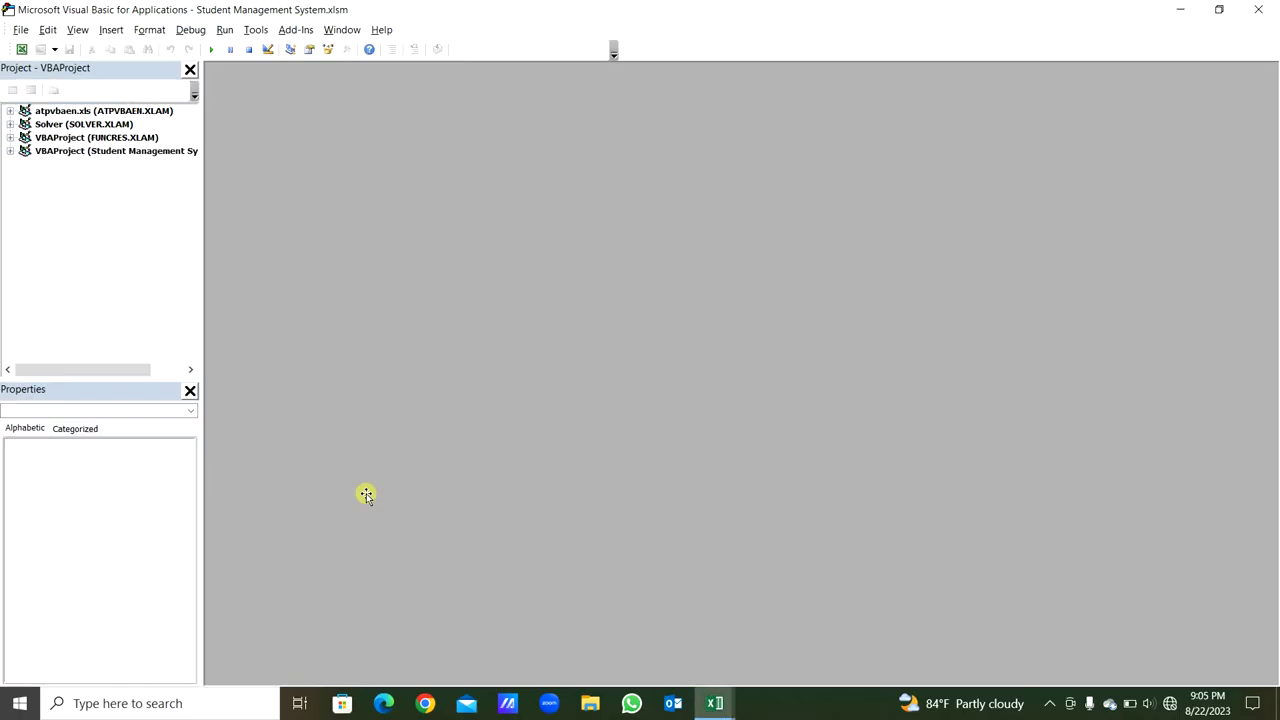
- Unlock the Student Management System project with its password and show frmLogin's code
double_click(166, 151)
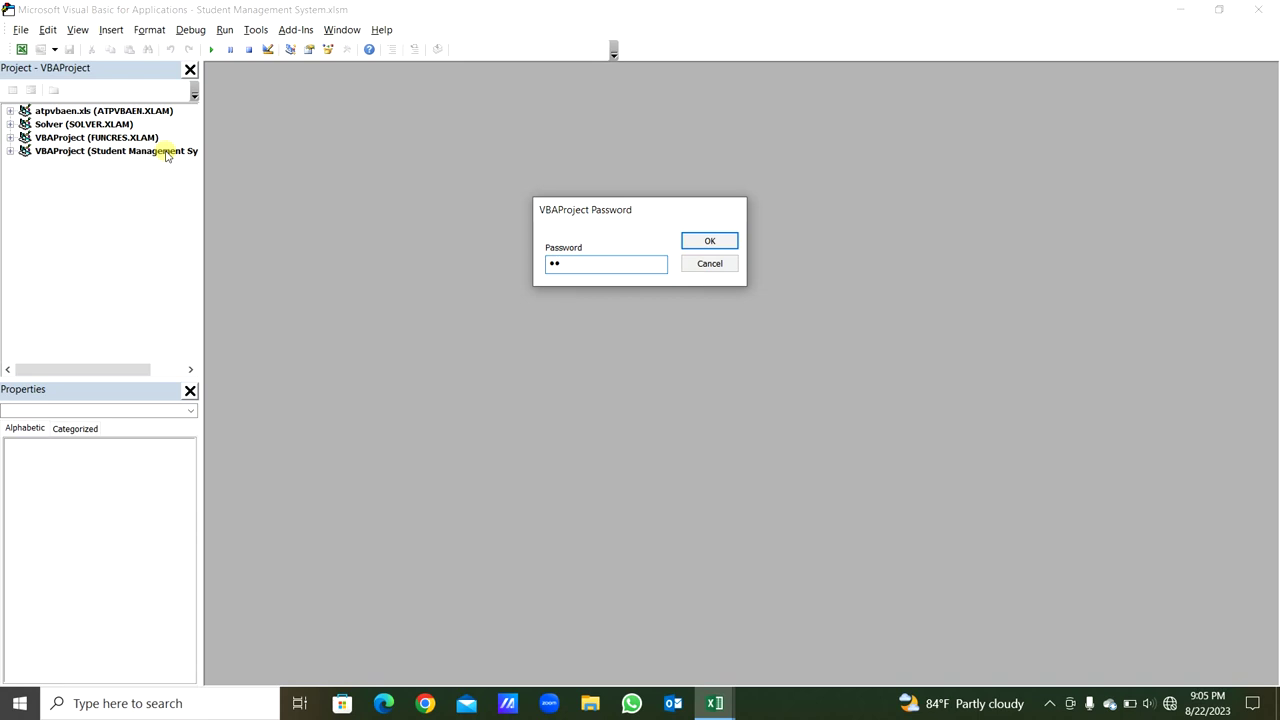
key("Return")
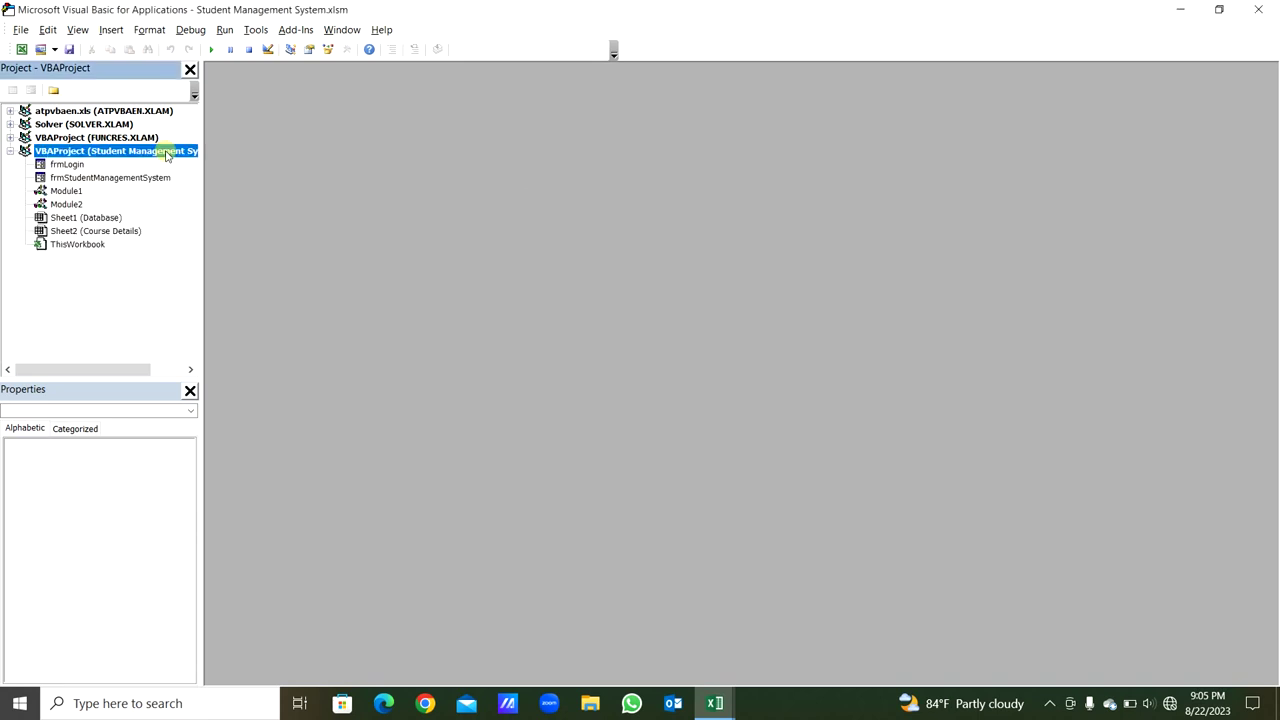
double_click(65, 164)
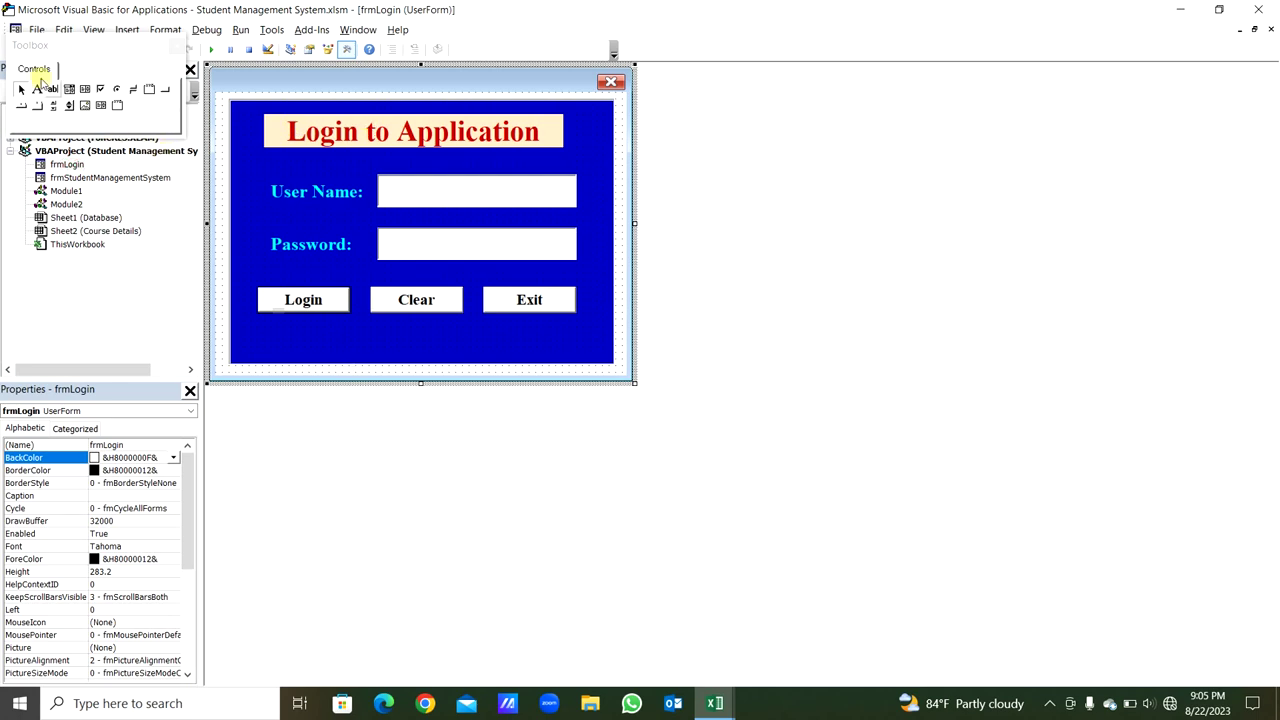
double_click(32, 47)
left_click(13, 90)
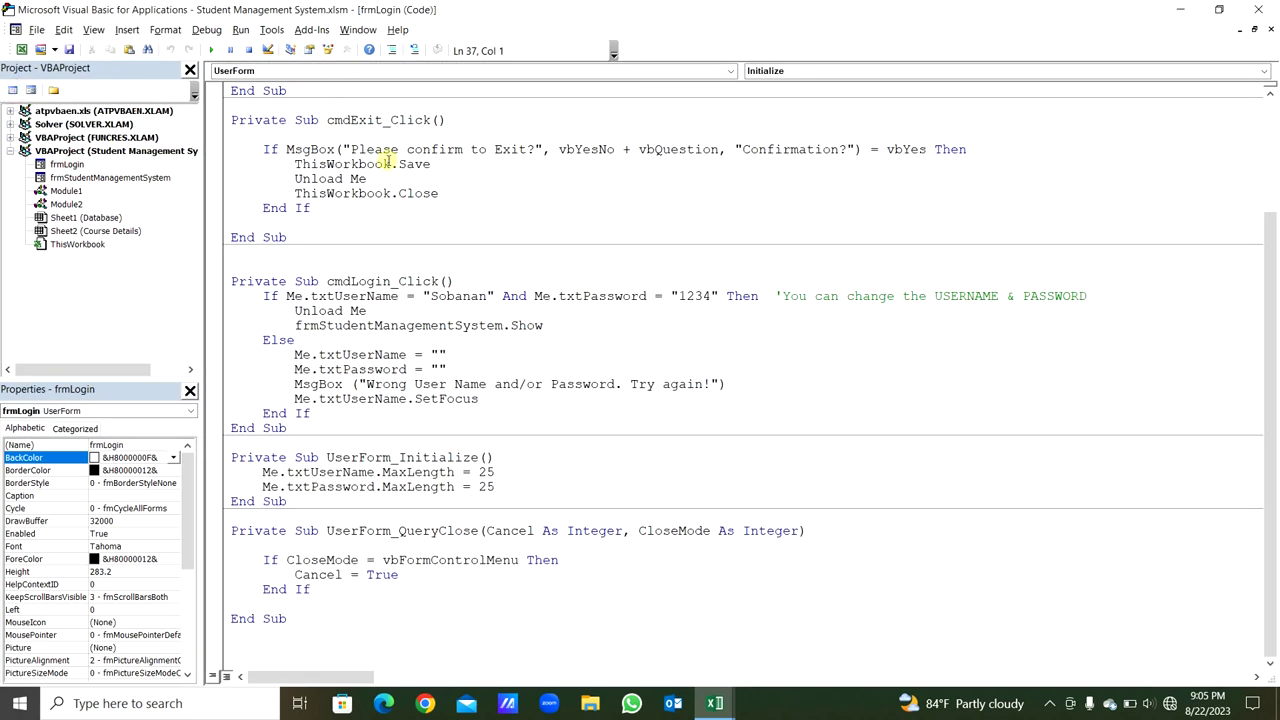
- Review cmdLogin_Click's required username, password and change-credentials comment, then open frmStudentManagementSystem's design
left_click(312, 208)
left_click_drag(300, 281, 420, 312)
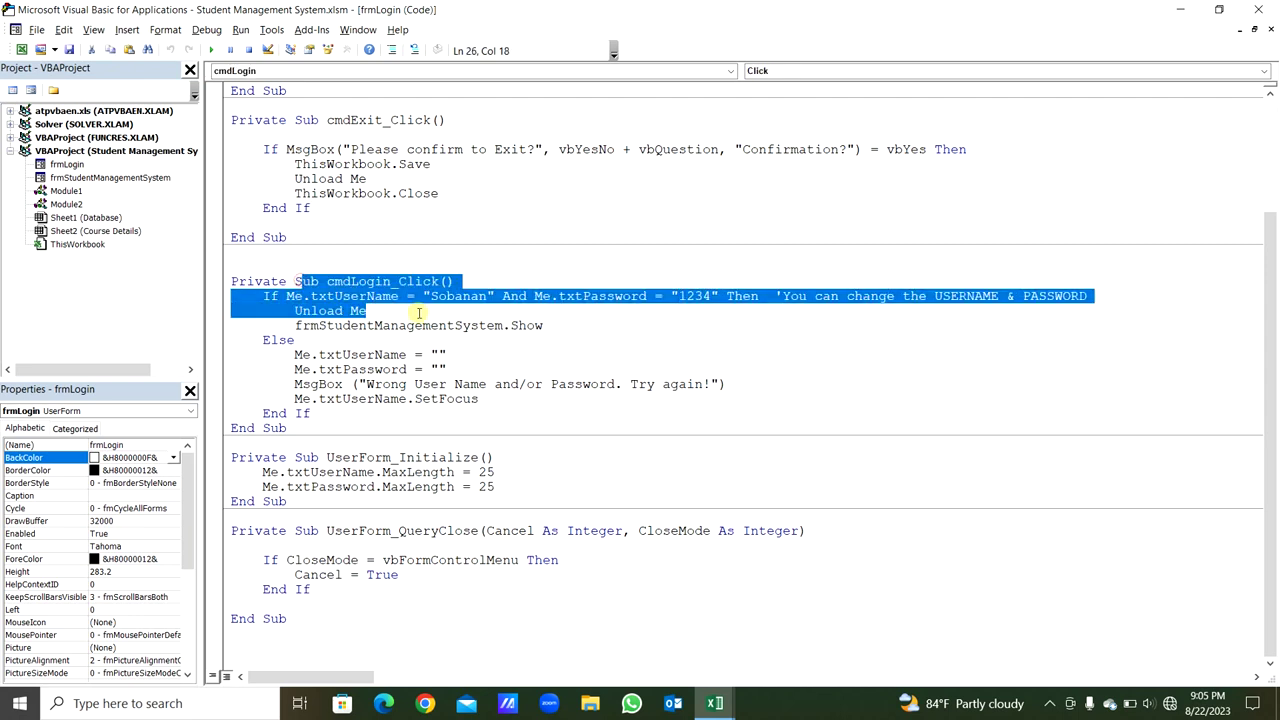
left_click(634, 341)
double_click(470, 297)
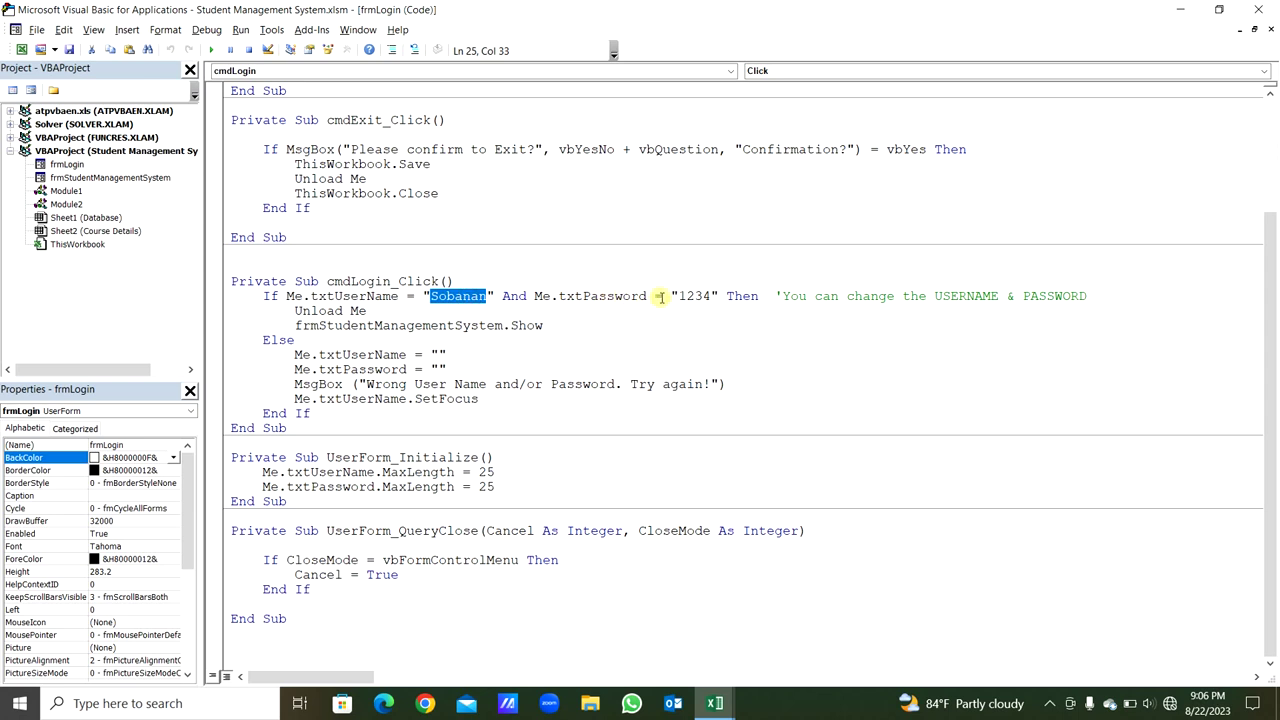
double_click(692, 296)
left_click(485, 296)
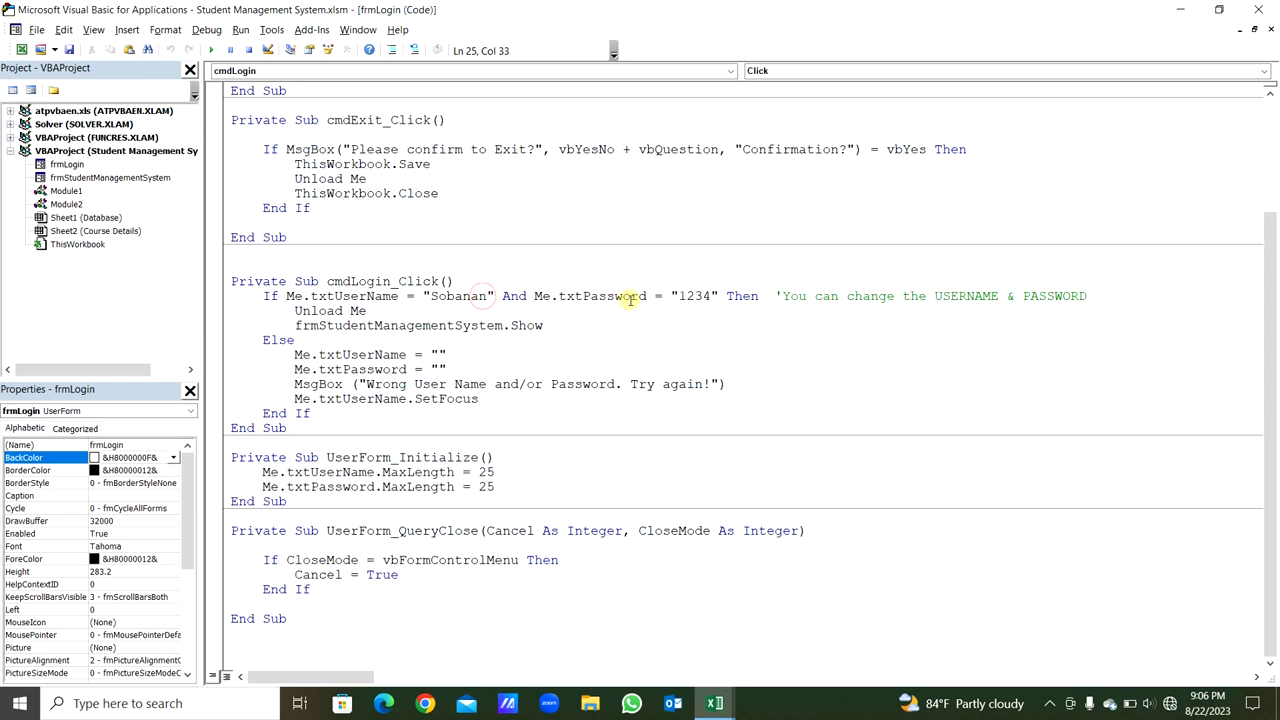
left_click_drag(776, 296, 1087, 292)
double_click(142, 177)
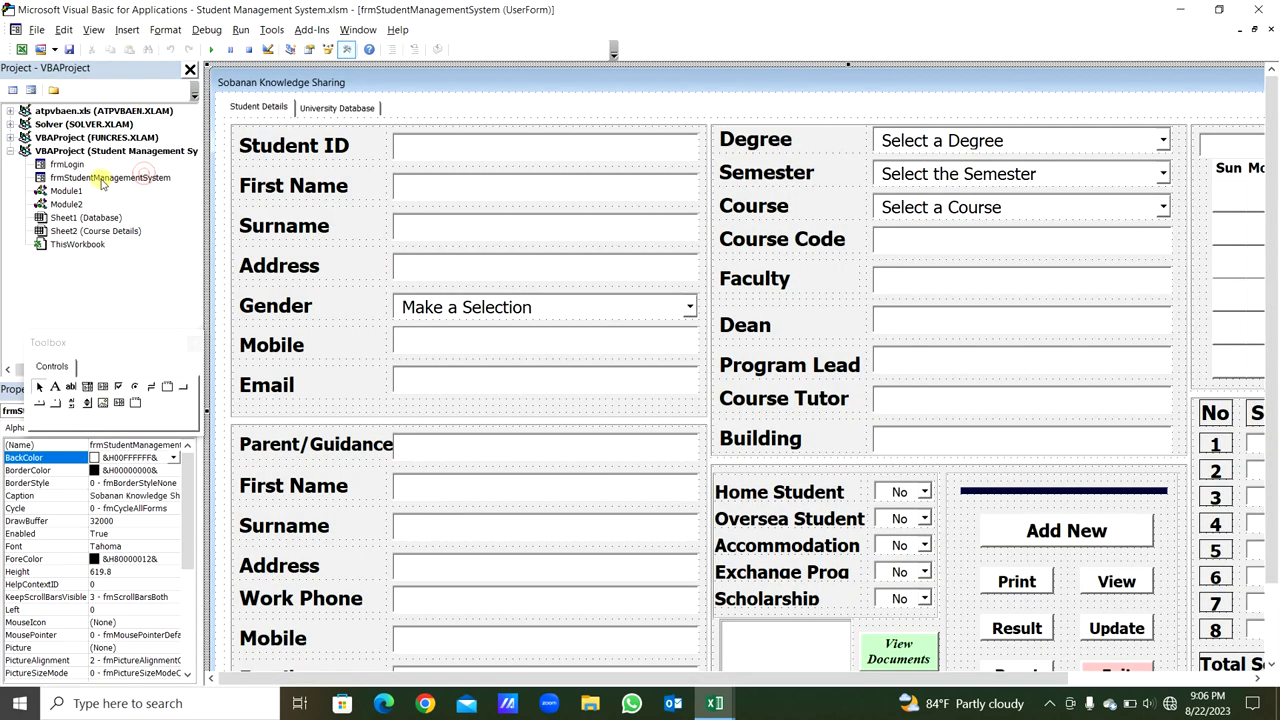
- Show frmStudentManagementSystem's code and inspect cboCourse_Change's Fashion Design blocks and course lookup loop
left_click(97, 178)
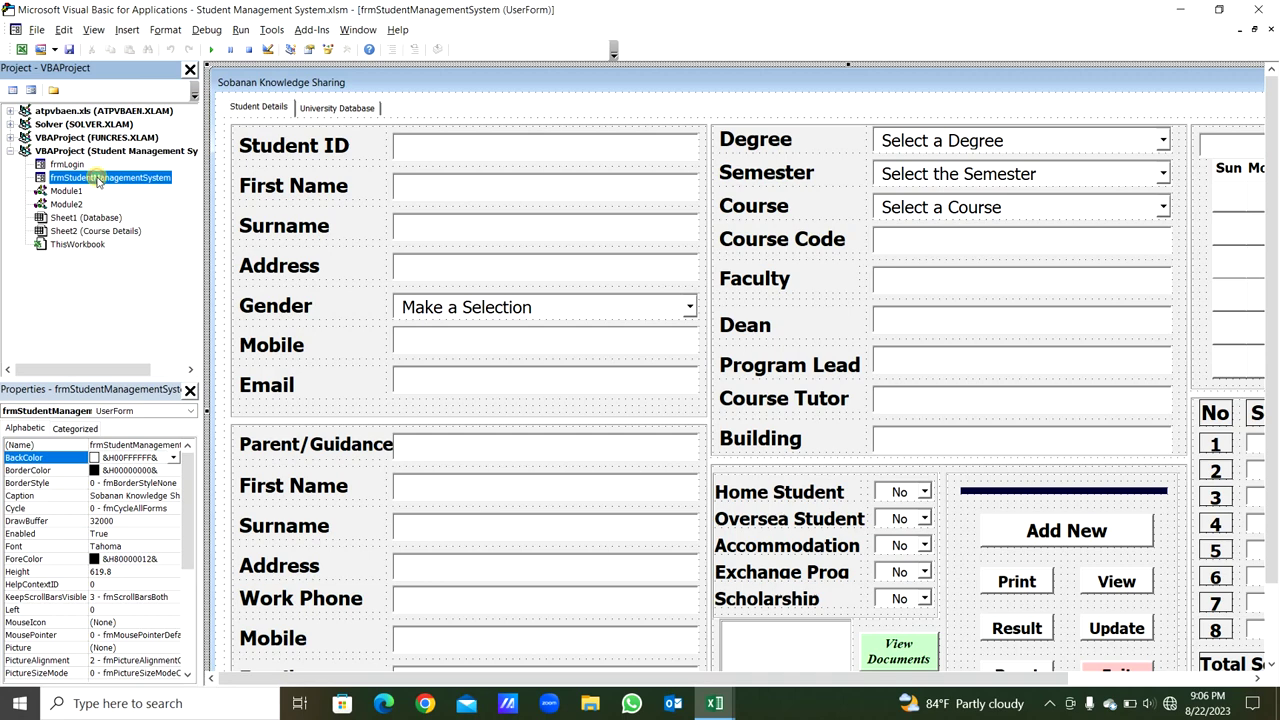
left_click(13, 90)
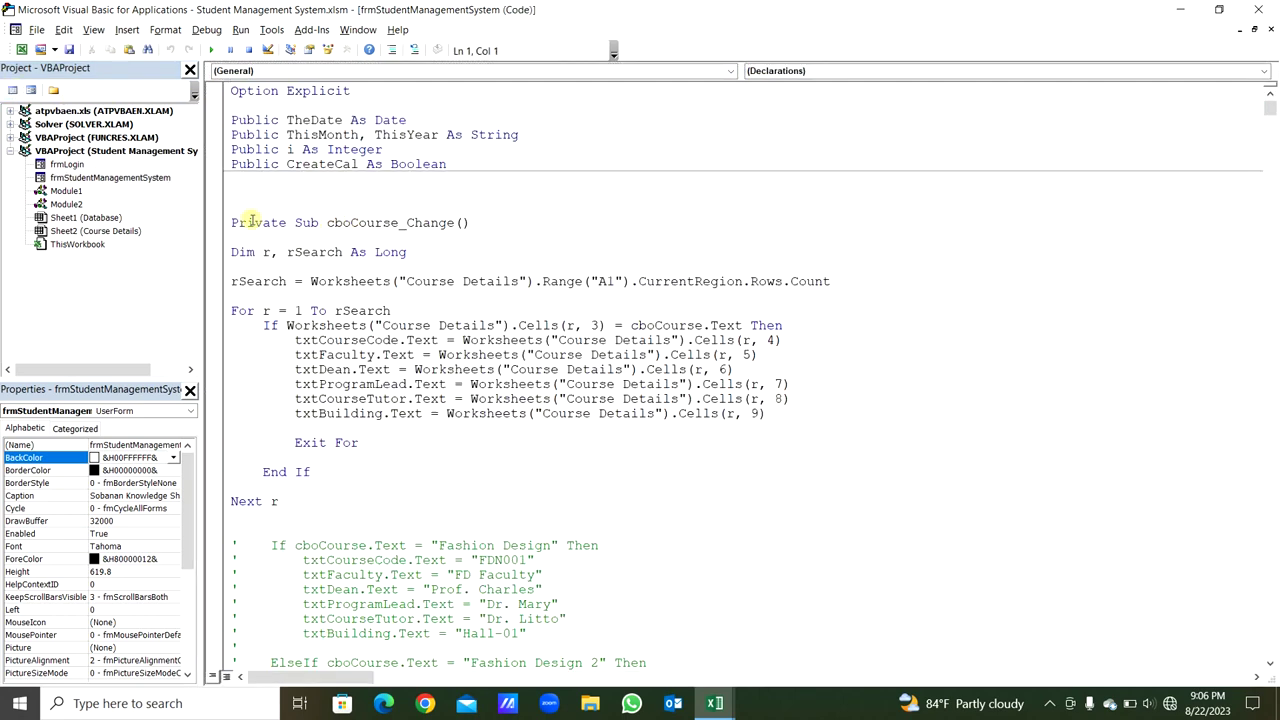
left_click(296, 222)
scroll(304, 226, "down", 7)
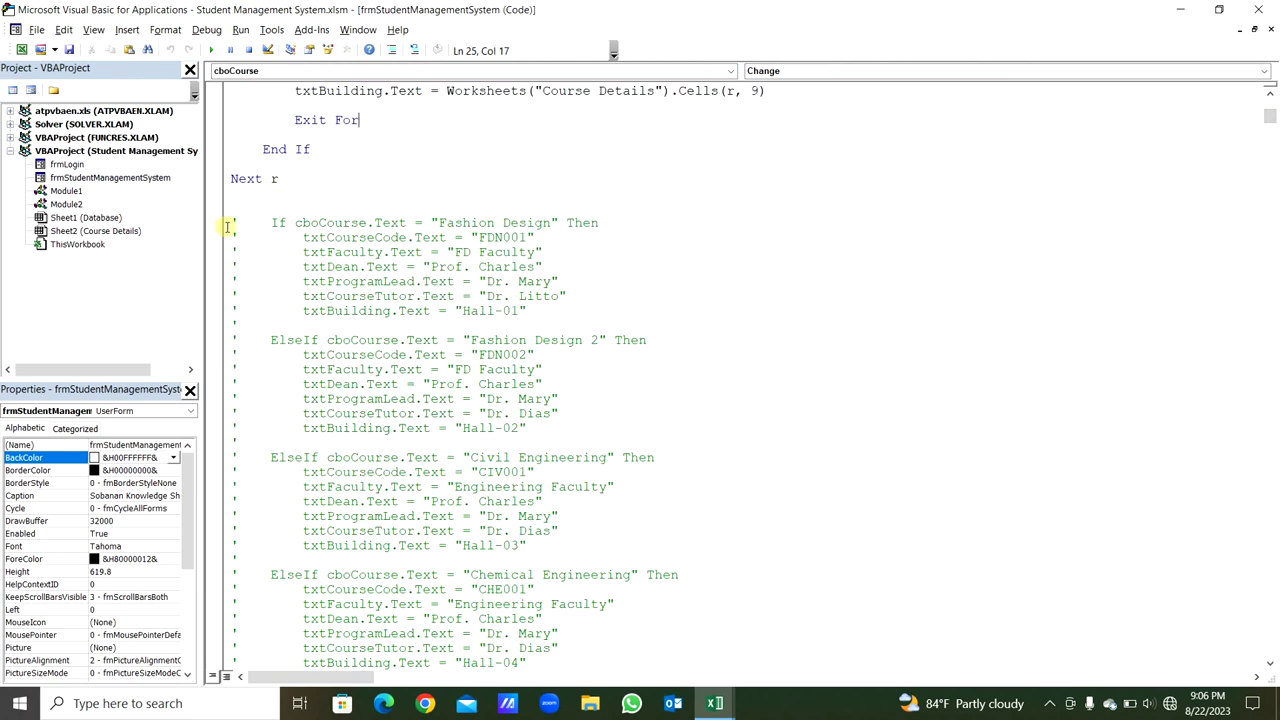
left_click_drag(231, 223, 488, 432)
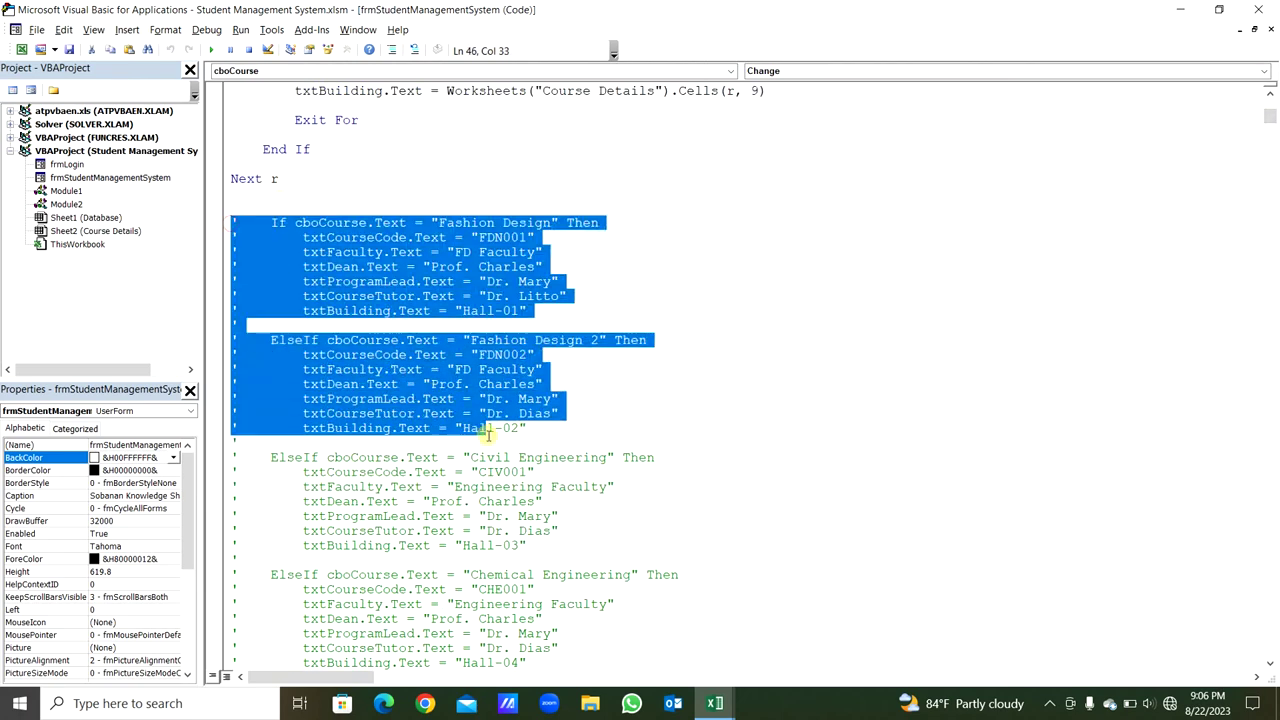
left_click(510, 208)
left_click_drag(1270, 118, 1270, 104)
left_click_drag(395, 441, 232, 311)
left_click(232, 304)
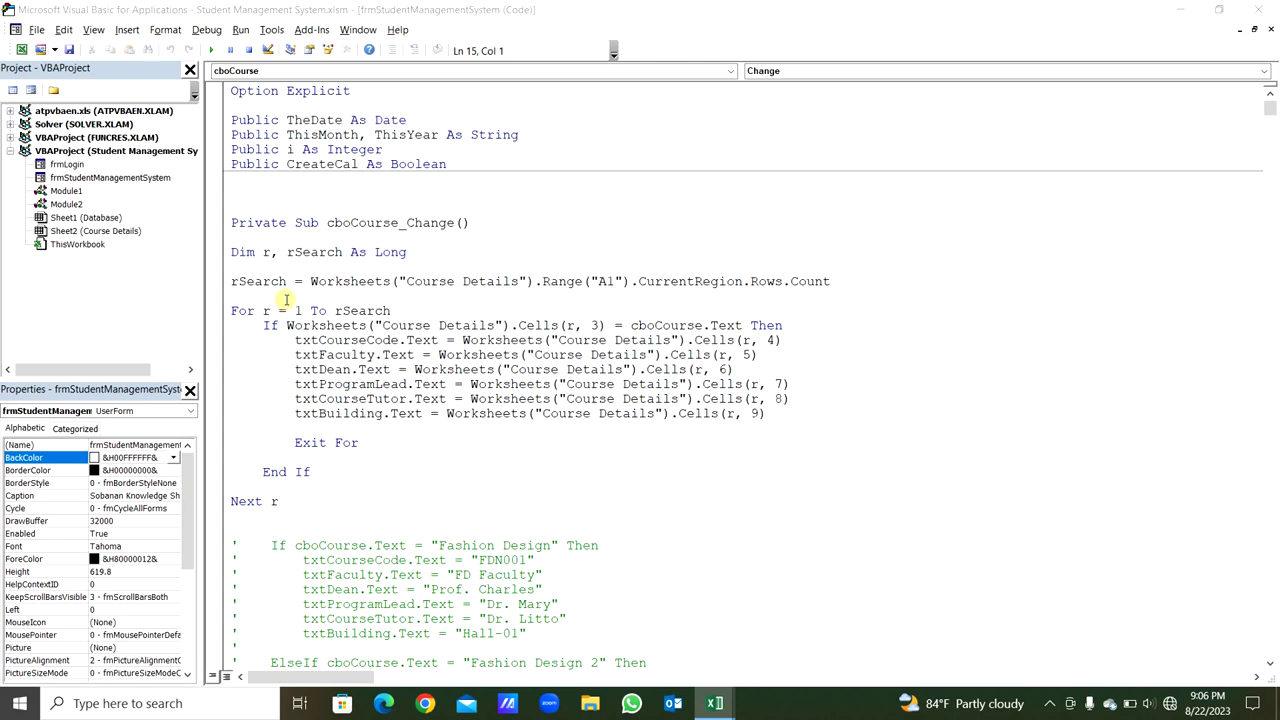
- Compare the Course Details sheet with the course lookup block in the code
key("alt+F11")
left_click(209, 658)
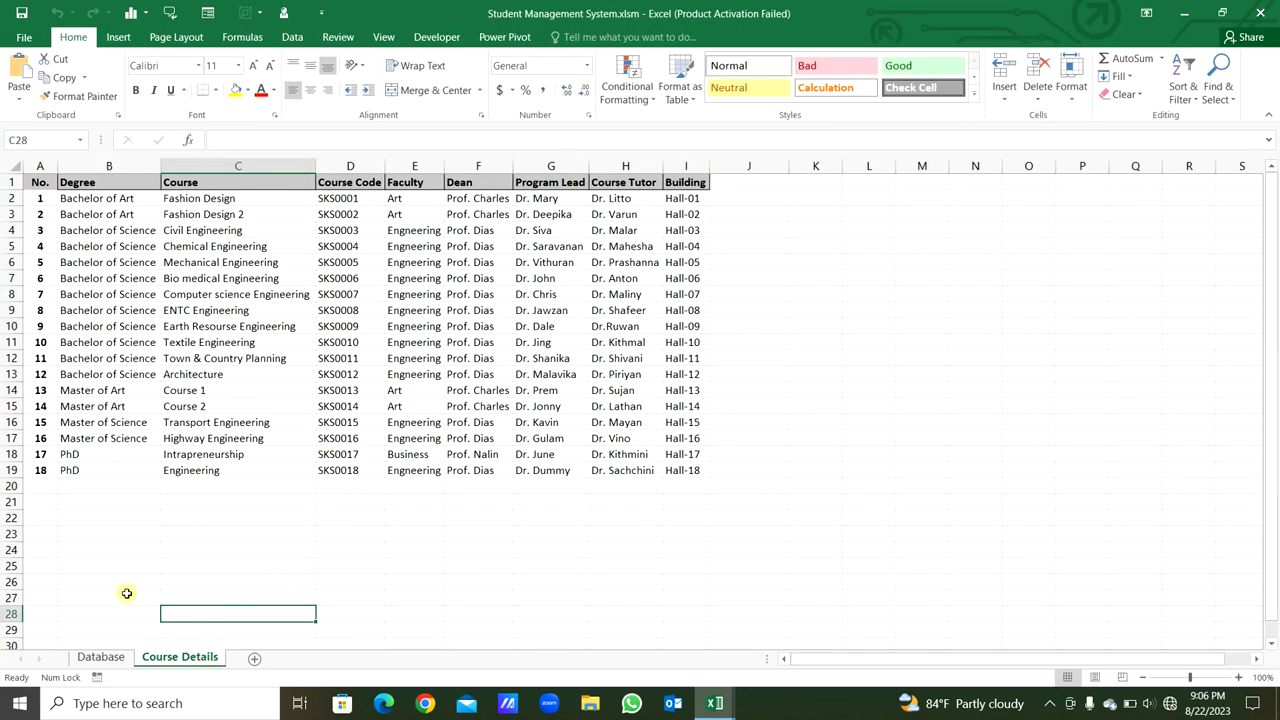
key("alt+F11")
left_click_drag(231, 252, 352, 467)
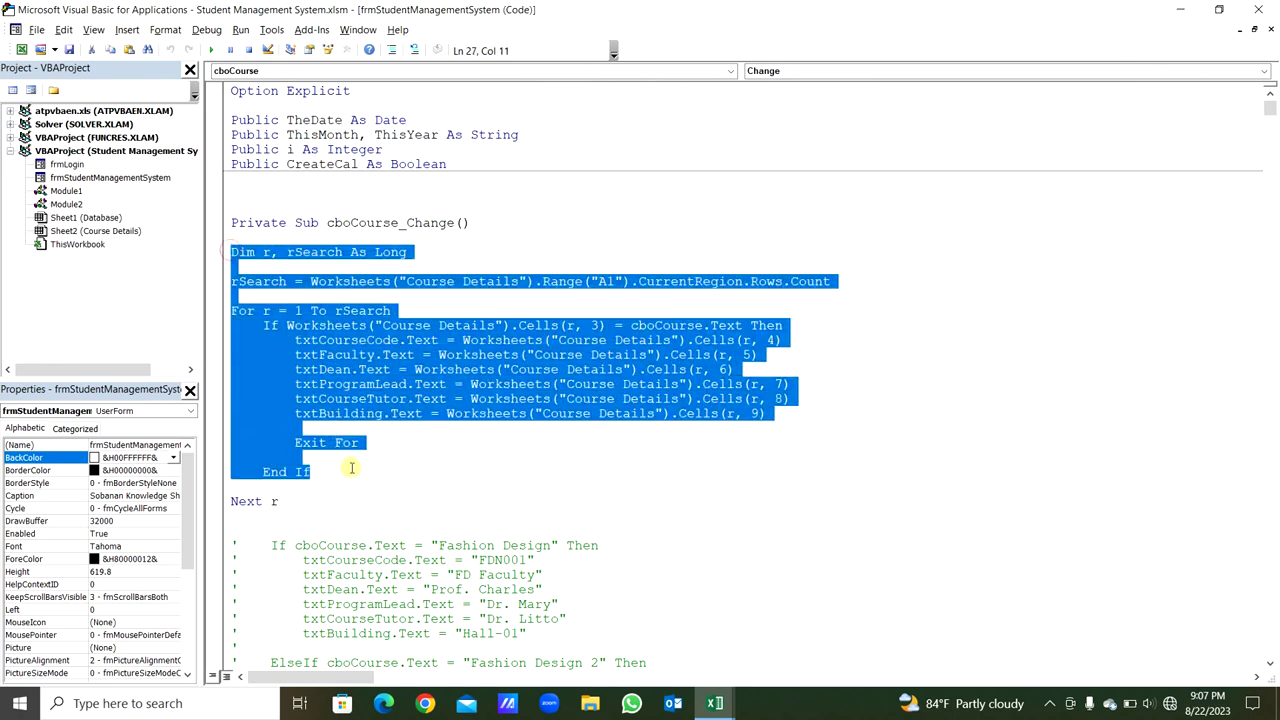
left_click(352, 470)
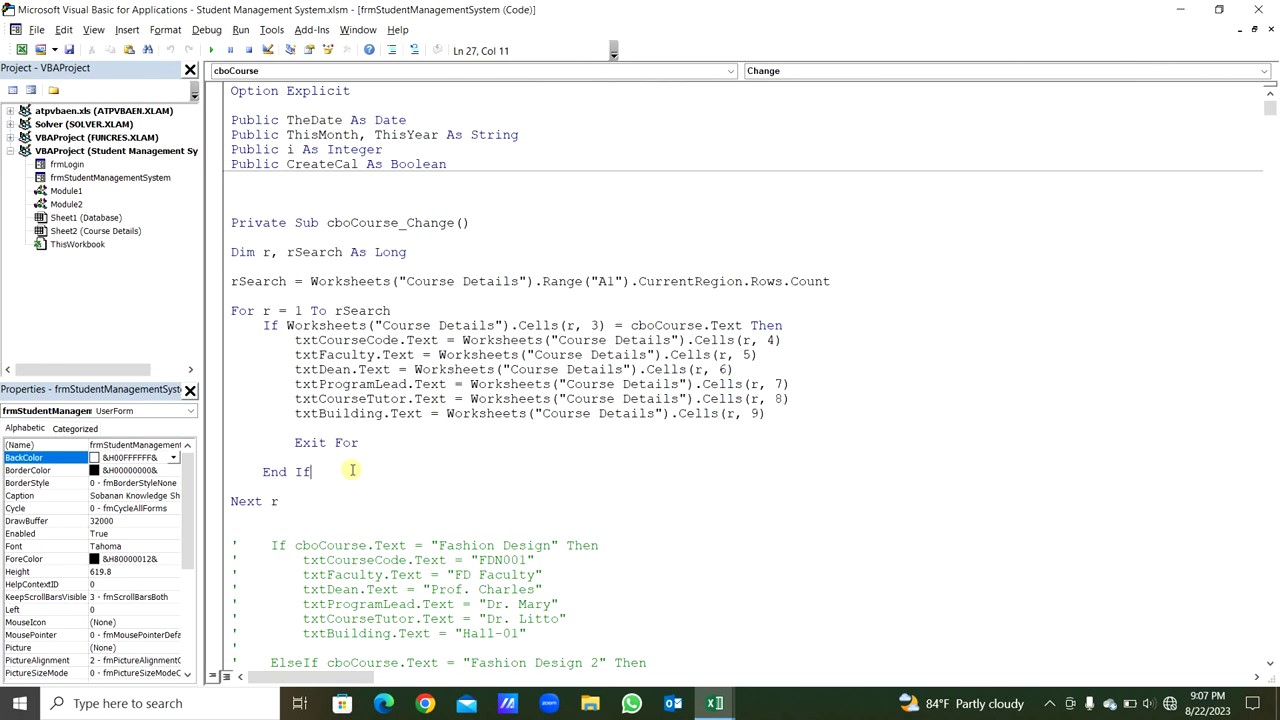
left_click_drag(342, 471, 222, 258)
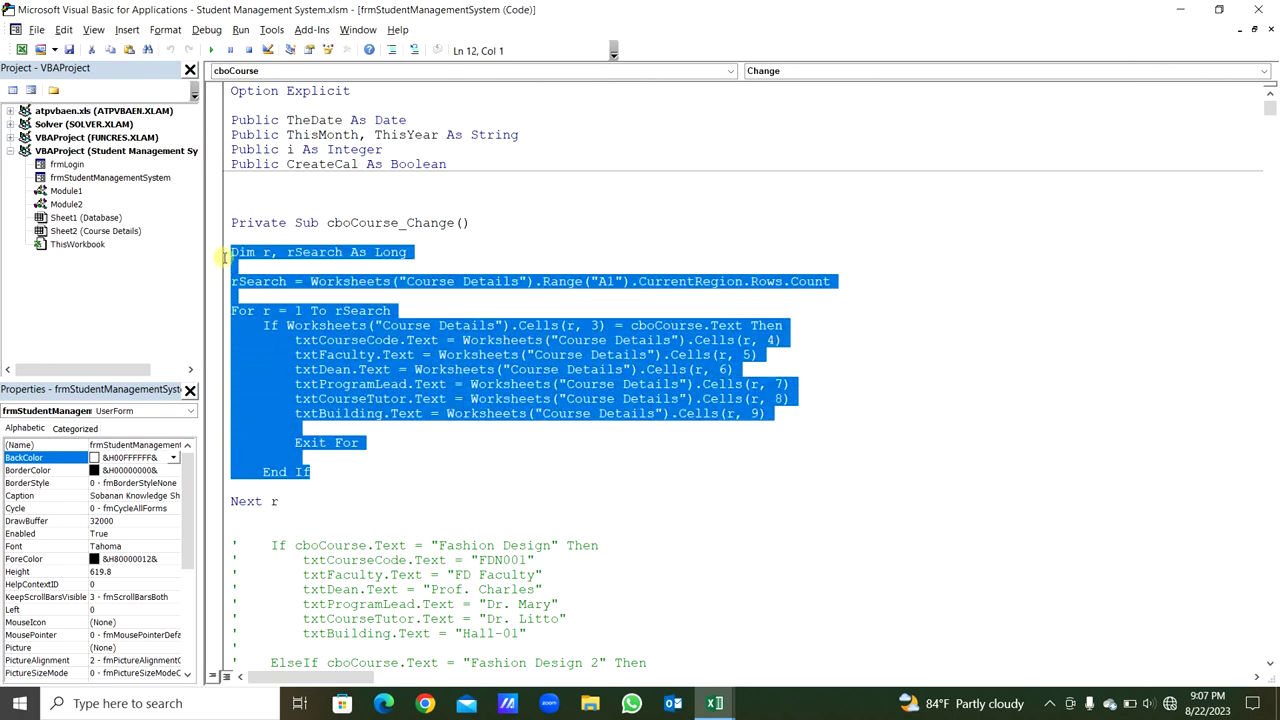
left_click(473, 486)
- Scroll past the Fashion Design course line down to the cboDegree_Change routine
left_click_drag(1270, 108, 1270, 350)
left_click(500, 281)
left_click(756, 295)
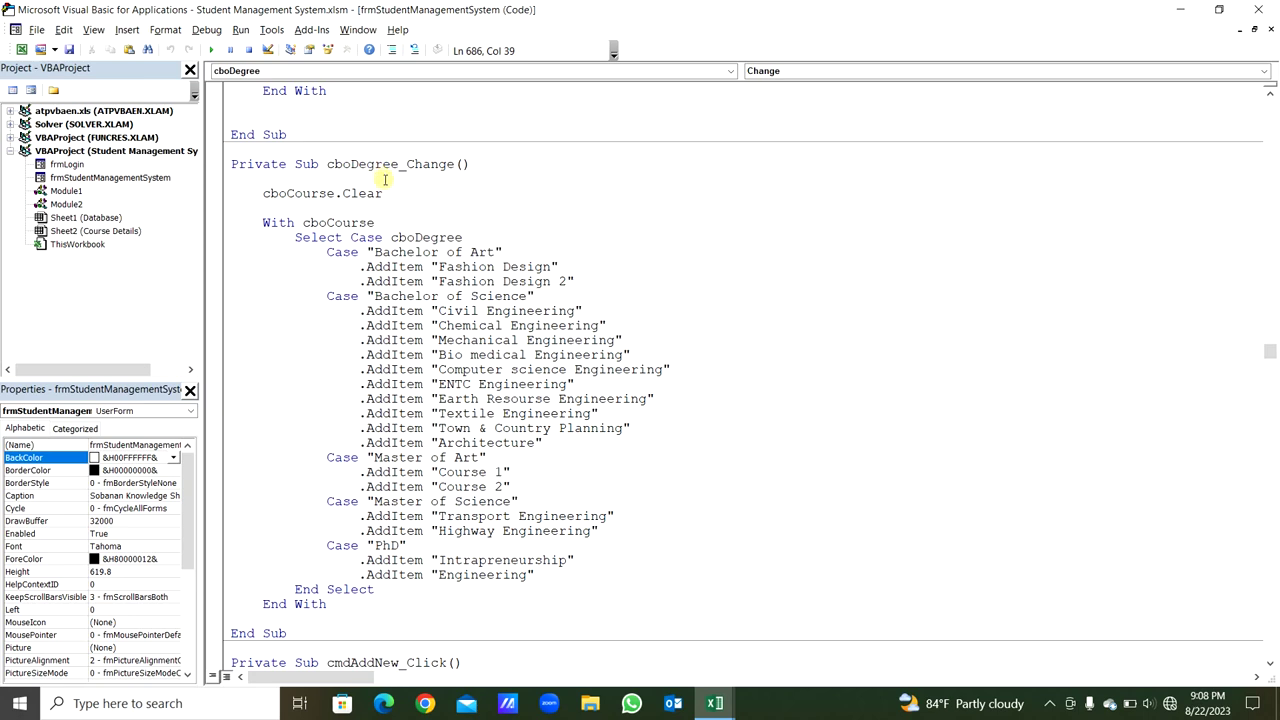
scroll(400, 220, "down", 3)
scroll(520, 250, "up", 2)
key("Down")
key("Down")
key("Down")
key("Down")
key("Down")
key("Down")
key("Down")
key("Down")
key("Down")
key("Down")
key("Down")
key("Down")
key("Down")
key("Down")
key("Down")
key("Down")
key("Down")
key("Down")
key("Down")
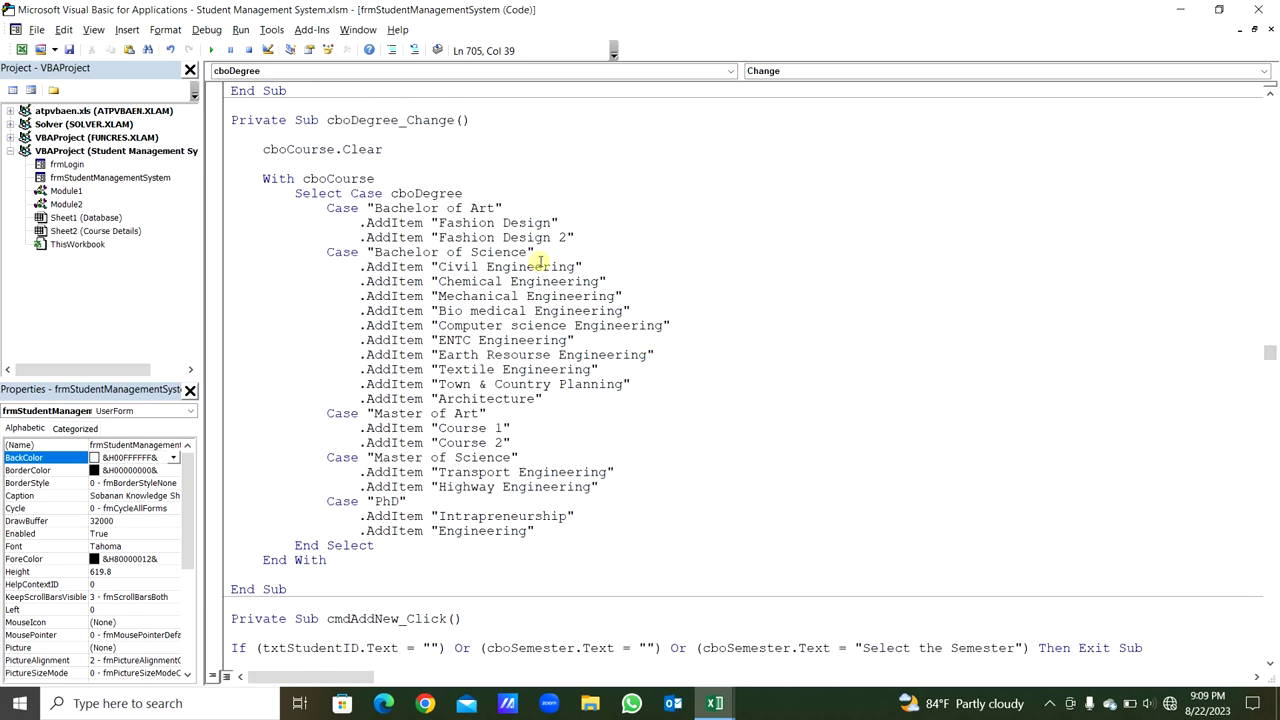